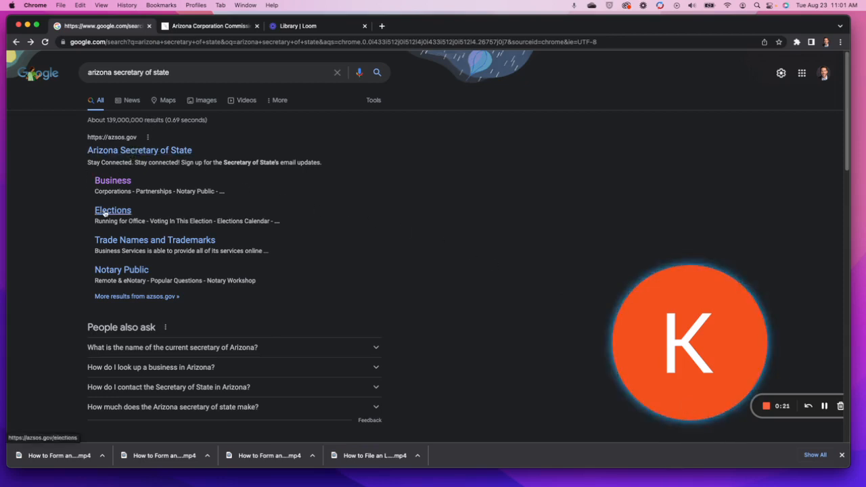
# Go from the Business section to the Corporations page and follow its Arizona Corporation Commission link.
pyautogui.click(113, 180)
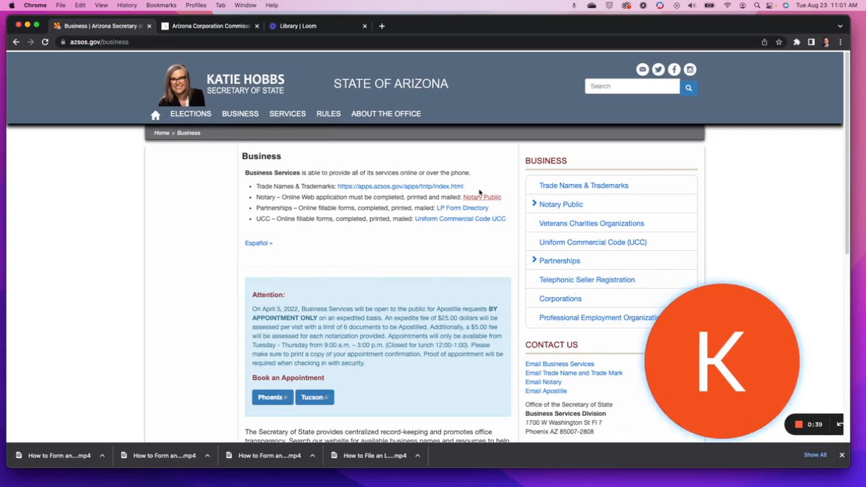
pyautogui.click(573, 299)
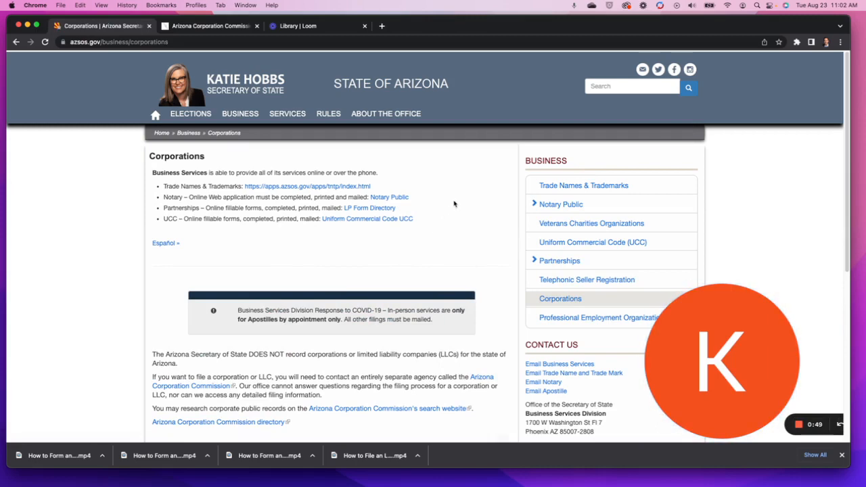
pyautogui.scroll(-1, 407, 219)
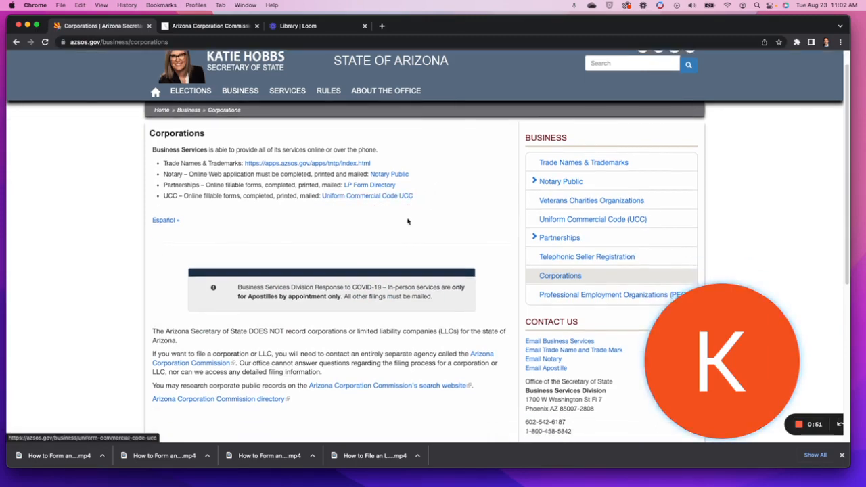
pyautogui.scroll(-1, 407, 221)
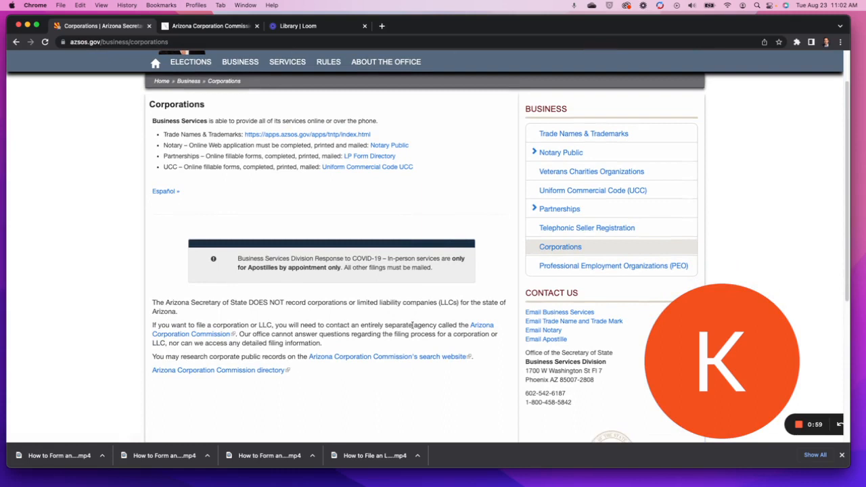
pyautogui.click(481, 327)
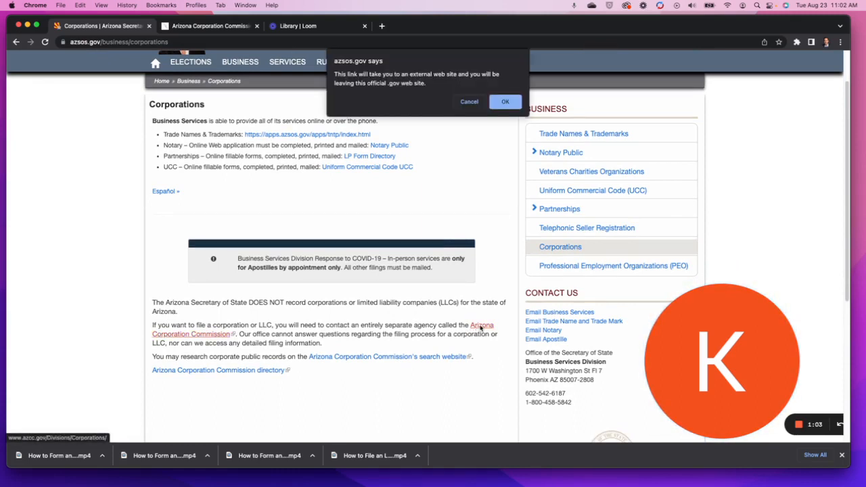
# Confirm the external-site warning and begin creating a new LLC from the eCorp dashboard.
pyautogui.click(506, 101)
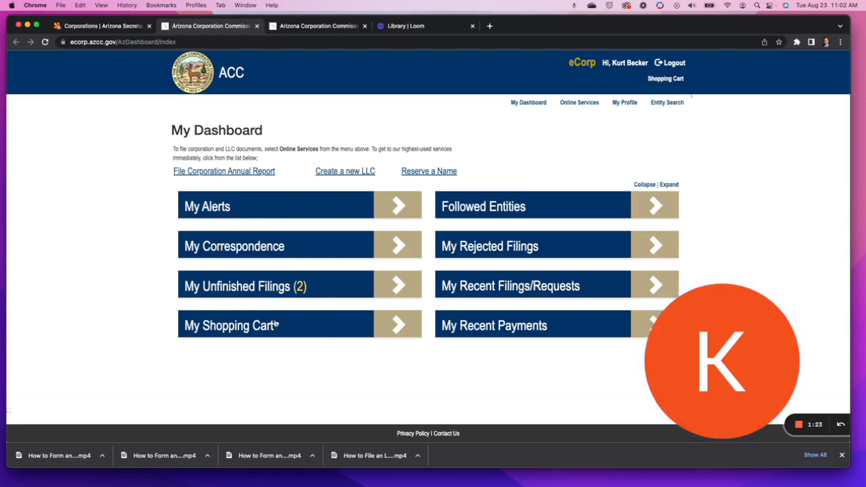
pyautogui.click(337, 173)
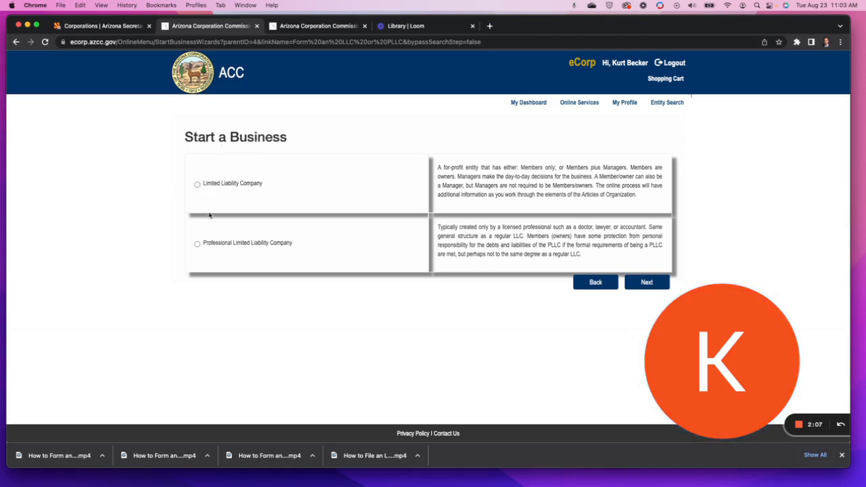
# Choose a regular Limited Liability Company rather than a PLLC and proceed to Entity Search.
pyautogui.click(198, 184)
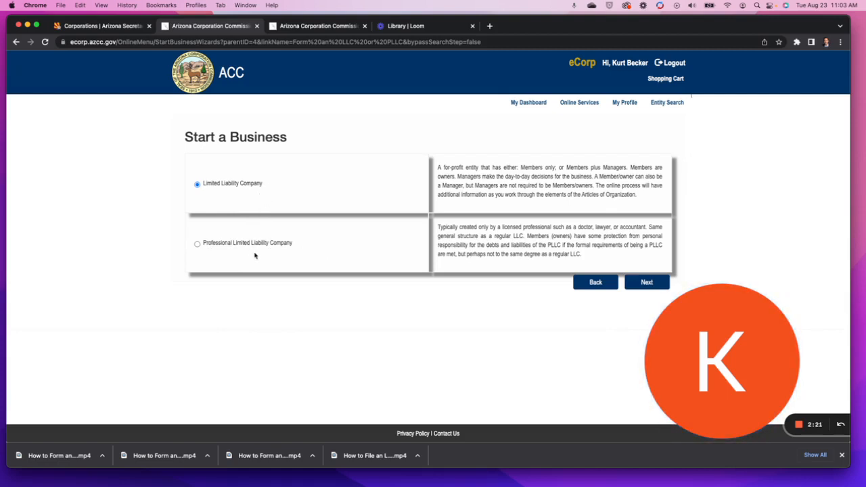
pyautogui.click(650, 283)
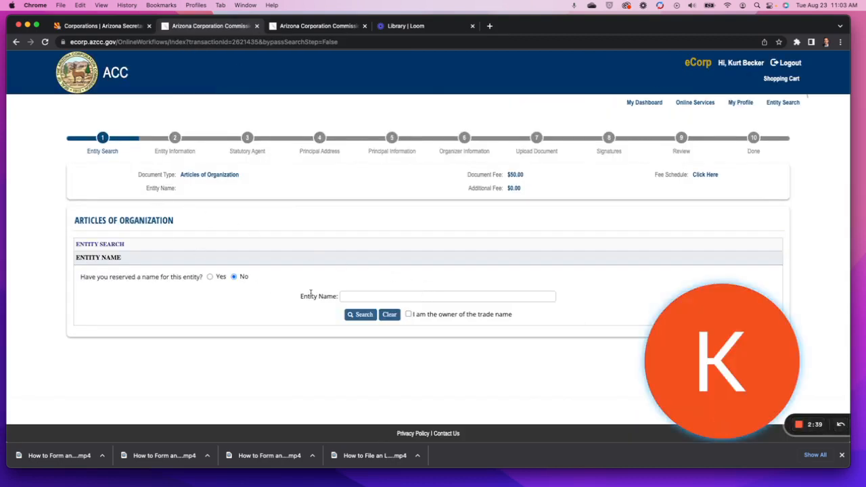
# Search the entity name 'neptune spear llc', confirm it is available, and proceed to Entity Information.
pyautogui.click(347, 295)
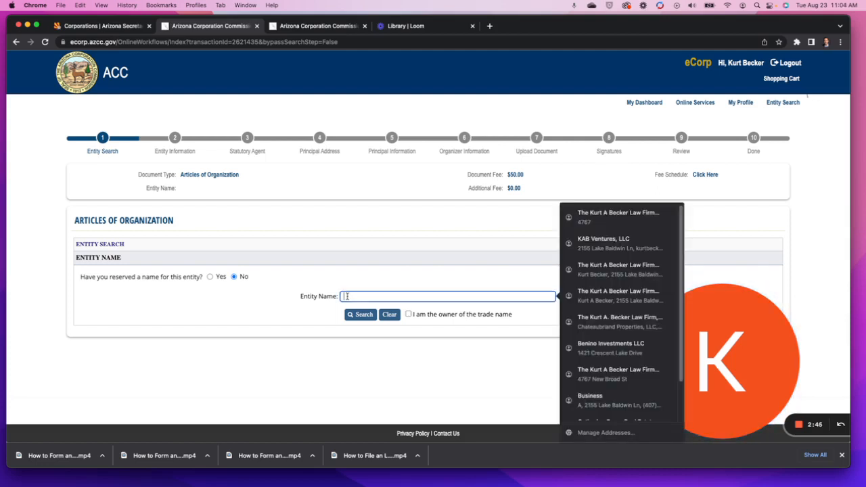
pyautogui.write('neptine')
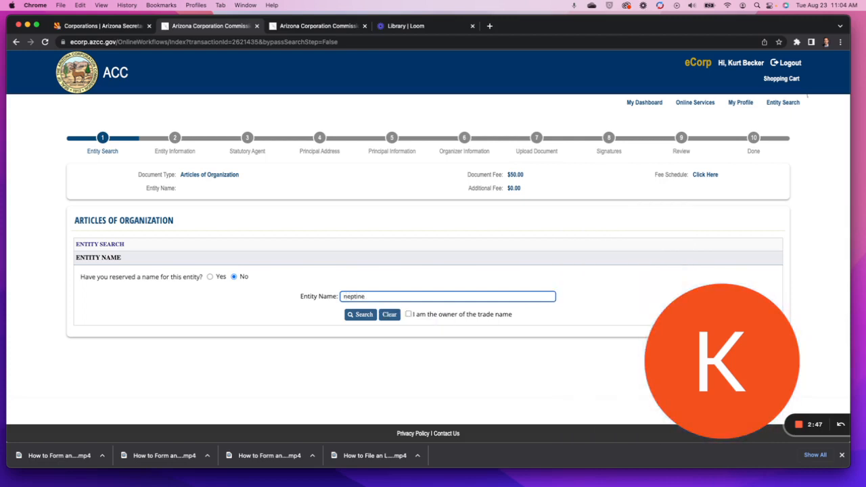
pyautogui.press('BackSpace')
pyautogui.press('BackSpace')
pyautogui.press('BackSpace')
pyautogui.write('une s')
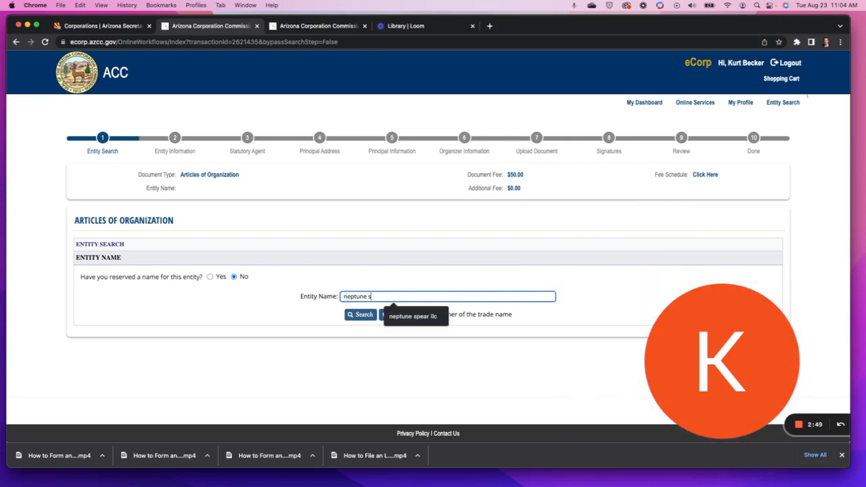
pyautogui.write('pear llc')
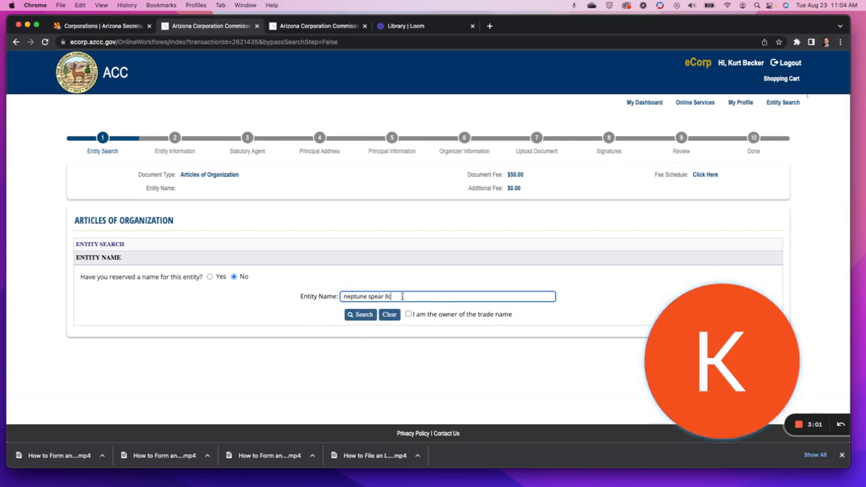
pyautogui.click(366, 315)
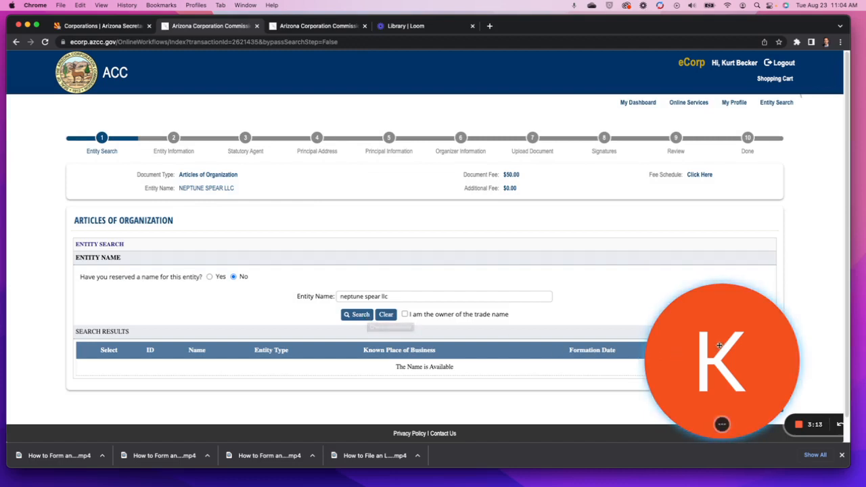
pyautogui.moveTo(719, 339); pyautogui.dragTo(719, 314)
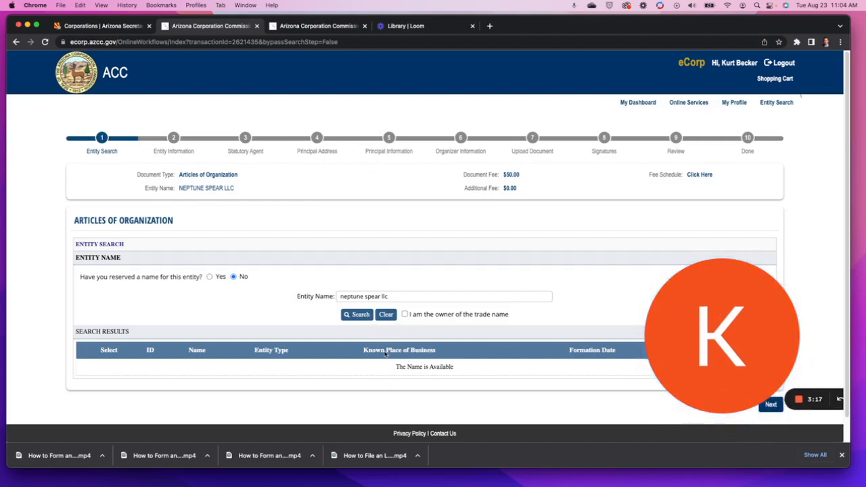
pyautogui.click(347, 315)
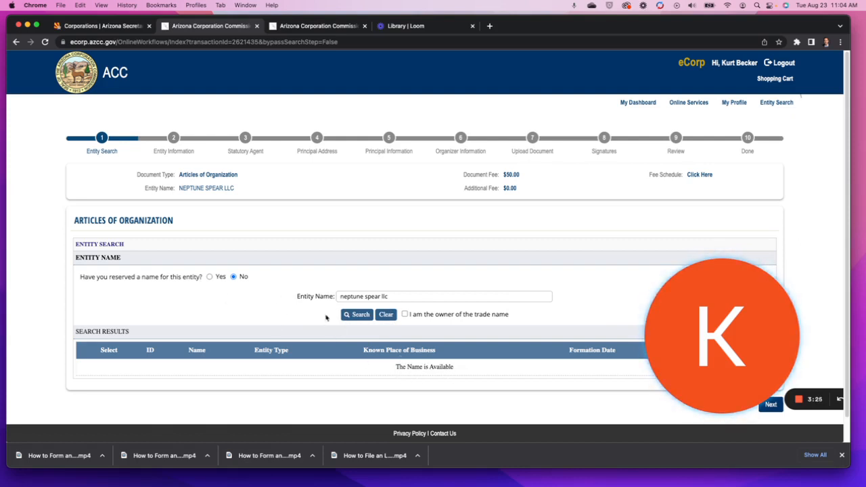
pyautogui.moveTo(685, 314); pyautogui.dragTo(45, 305)
pyautogui.click(772, 404)
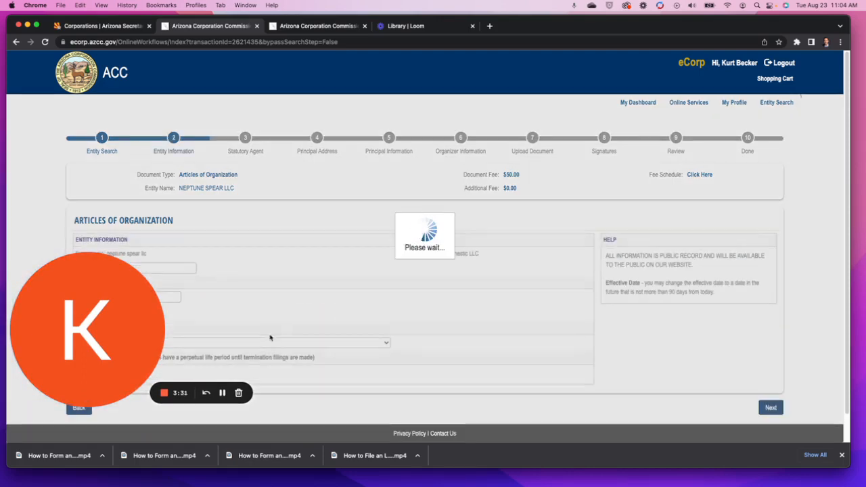
# Enter the entity's e-mail address and accept the e-mail notice consent.
pyautogui.moveTo(64, 301); pyautogui.dragTo(675, 104)
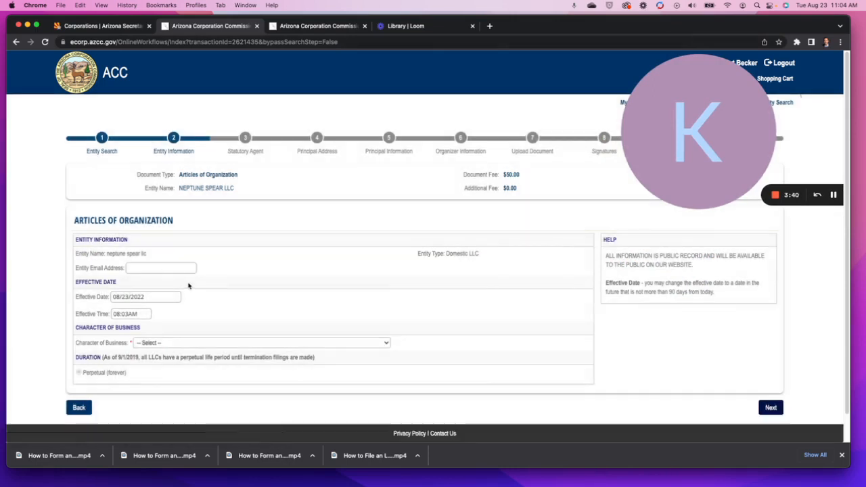
pyautogui.click(146, 268)
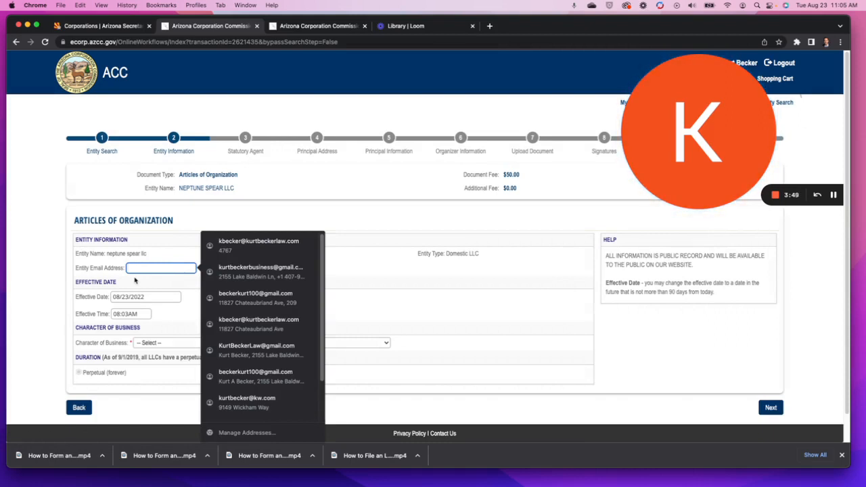
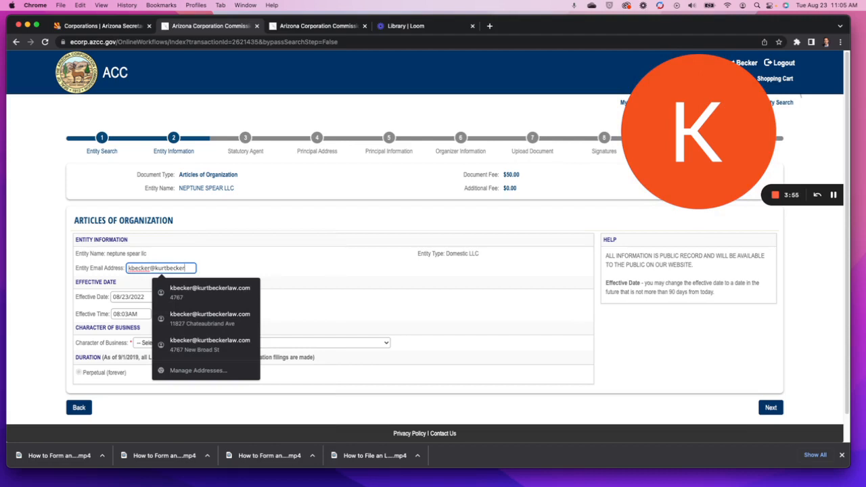
pyautogui.click(321, 275)
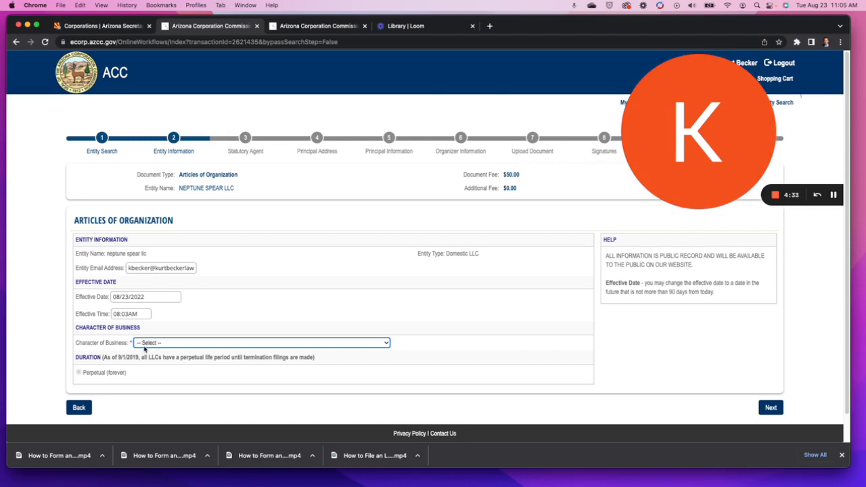
# Set the Character of Business to Real Estate and Rental and Leasing.
pyautogui.click(227, 345)
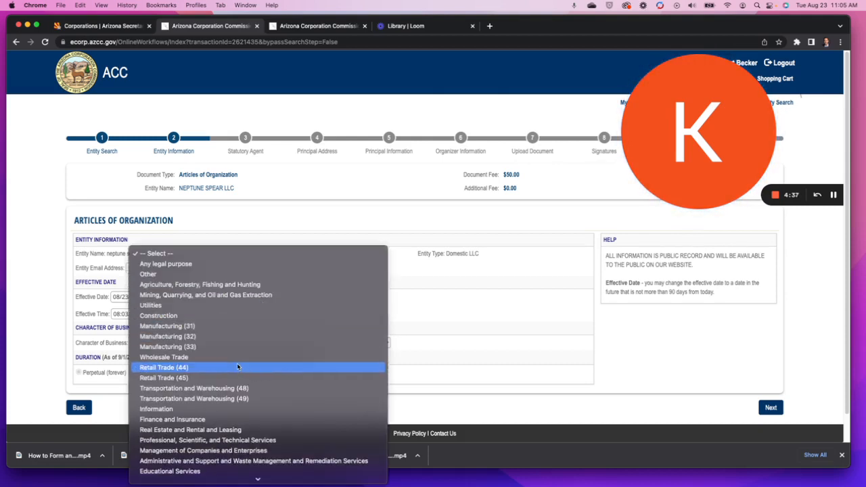
pyautogui.scroll(-1, 215, 319)
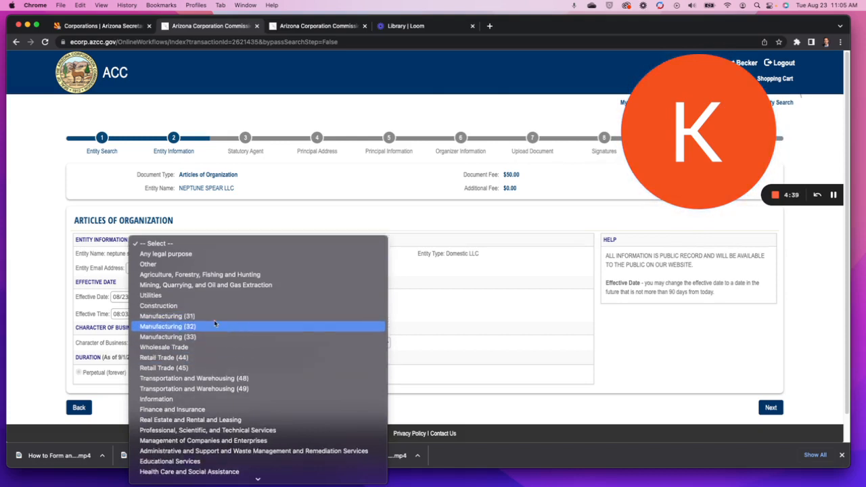
pyautogui.scroll(-3, 216, 324)
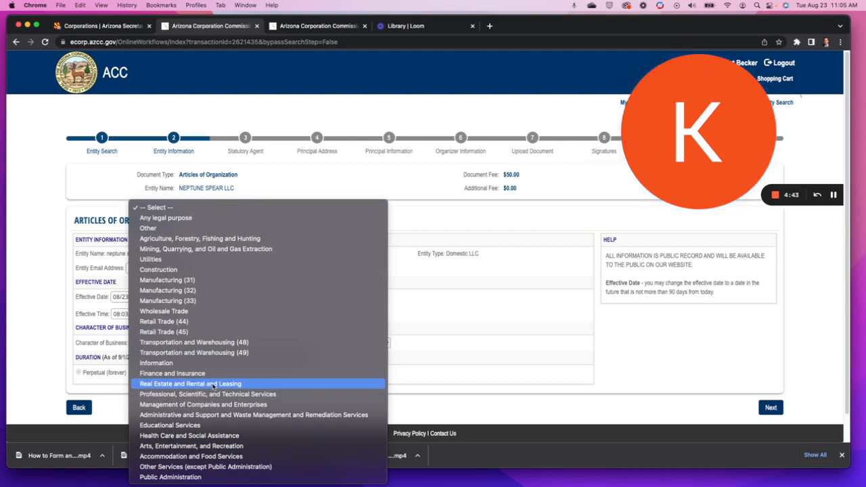
pyautogui.click(212, 385)
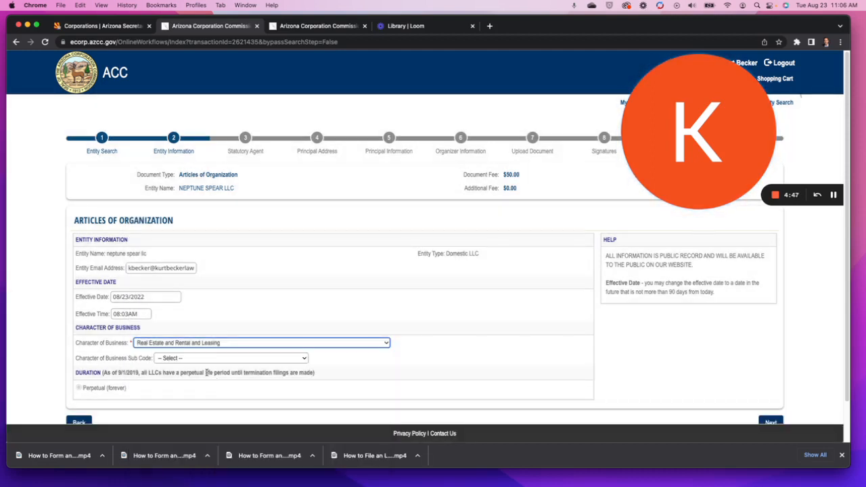
# Choose sub code Lessors of Other Real Estate Property and continue to the Statutory Agent step.
pyautogui.click(259, 359)
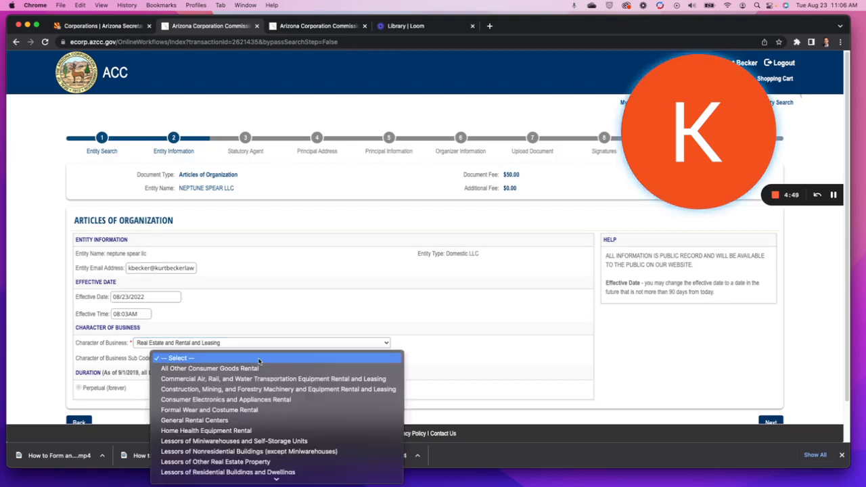
pyautogui.scroll(-5, 265, 384)
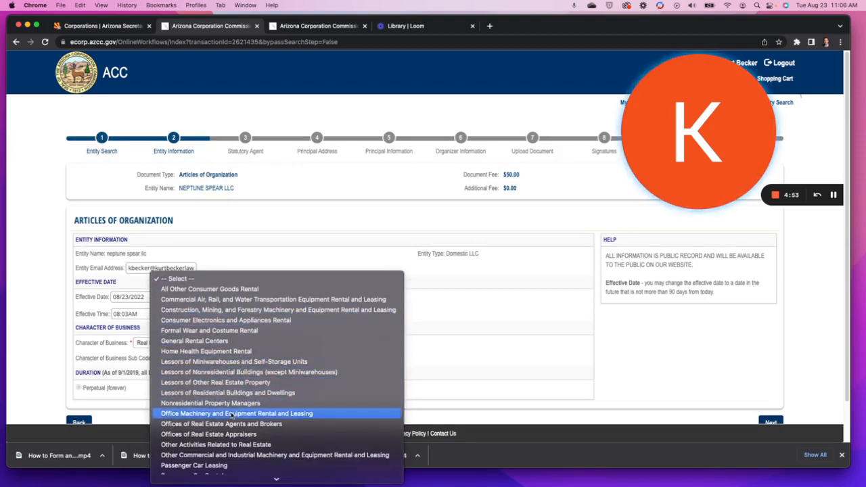
pyautogui.scroll(-3, 264, 411)
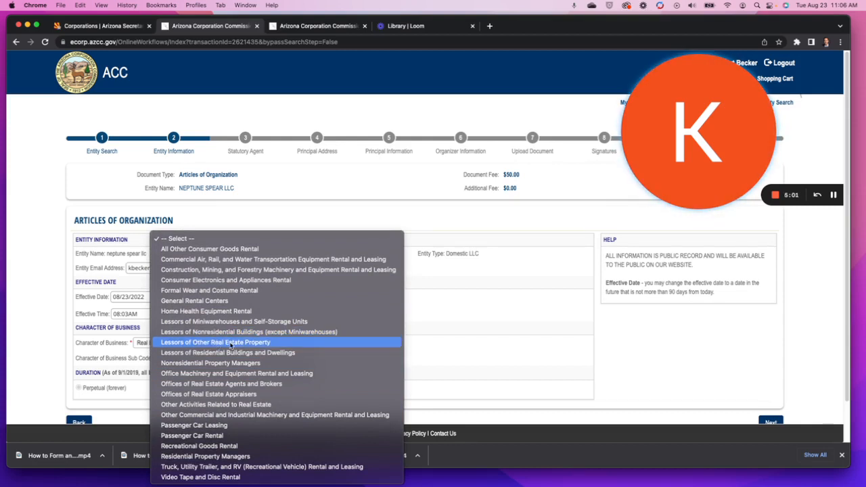
pyautogui.click(230, 344)
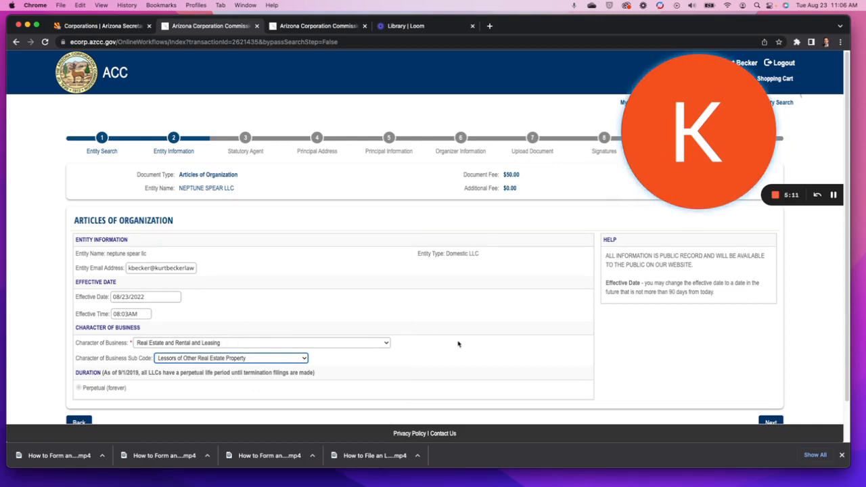
pyautogui.scroll(-1, 433, 336)
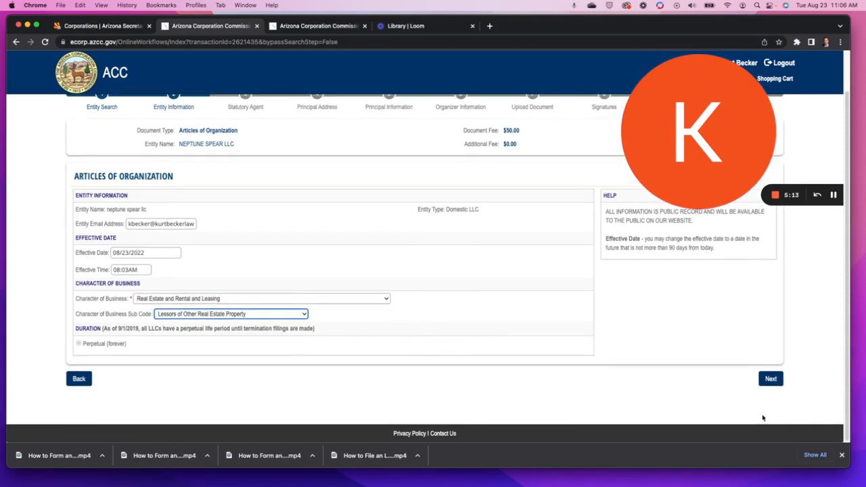
pyautogui.click(776, 379)
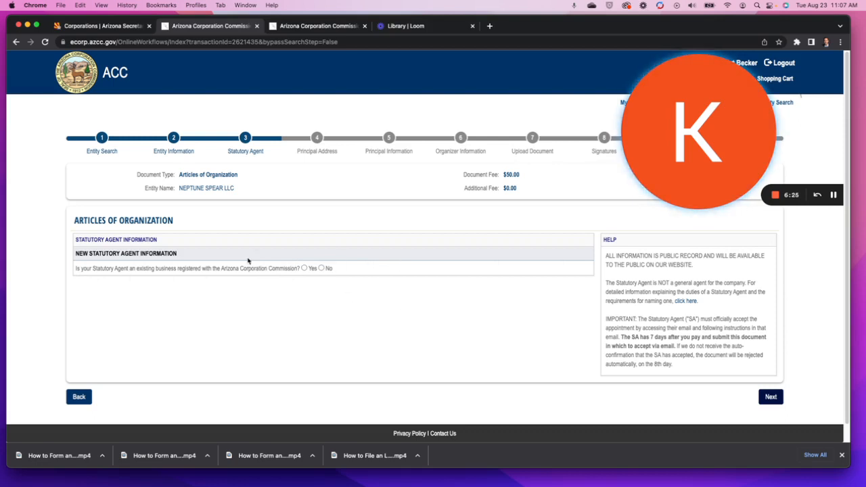
# Mark the agent as not an existing business, enter the agent's first and last name, and choose Create Agent.
pyautogui.click(304, 269)
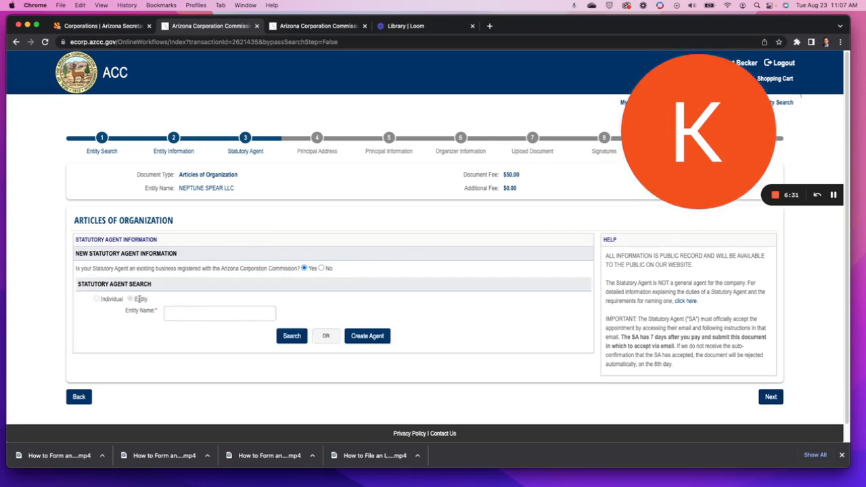
pyautogui.click(322, 269)
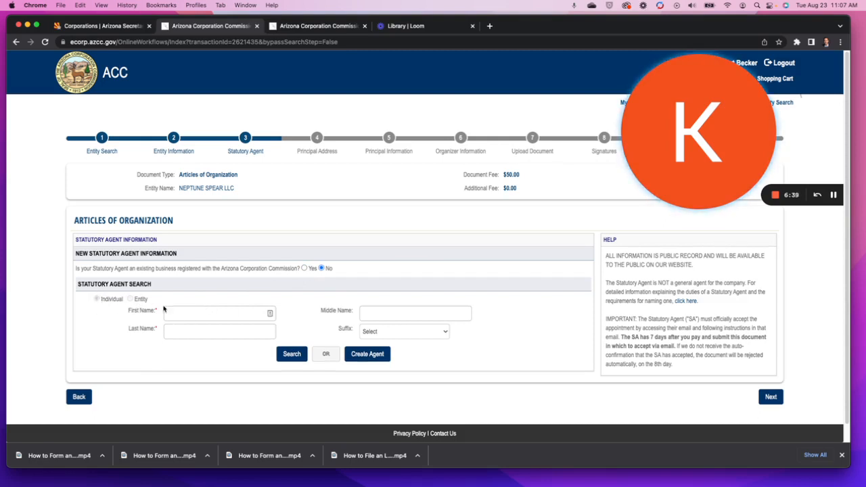
pyautogui.click(191, 312)
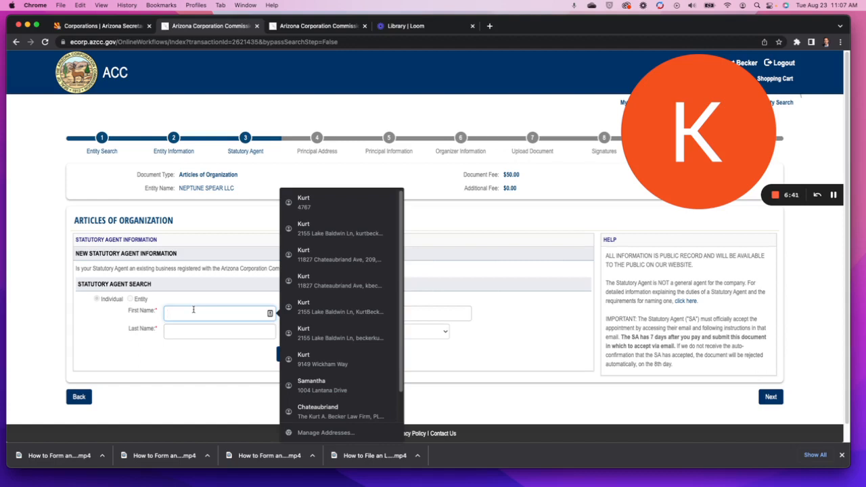
pyautogui.press('Tab')
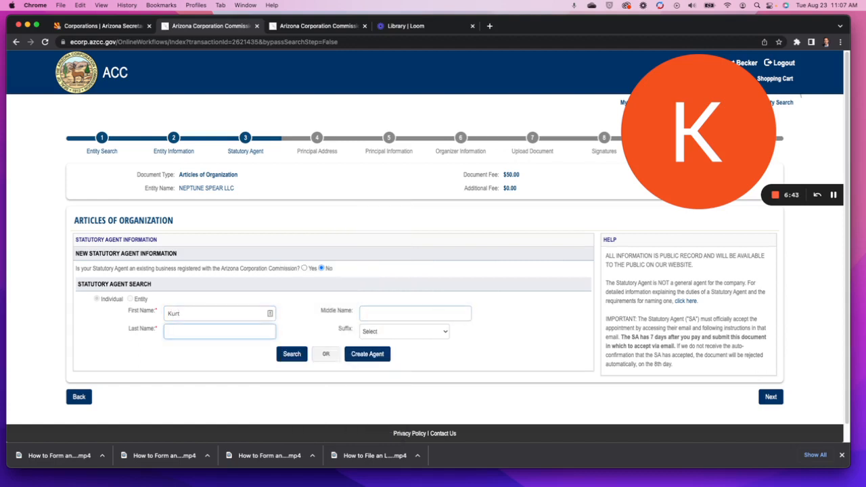
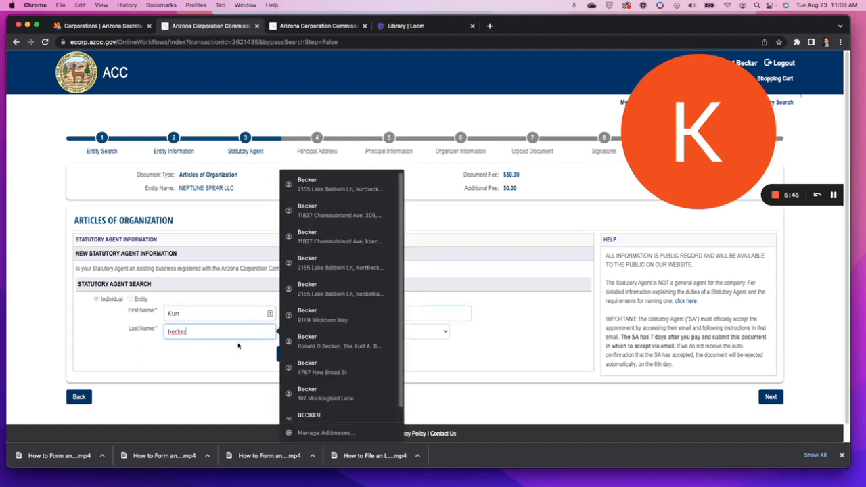
pyautogui.click(231, 358)
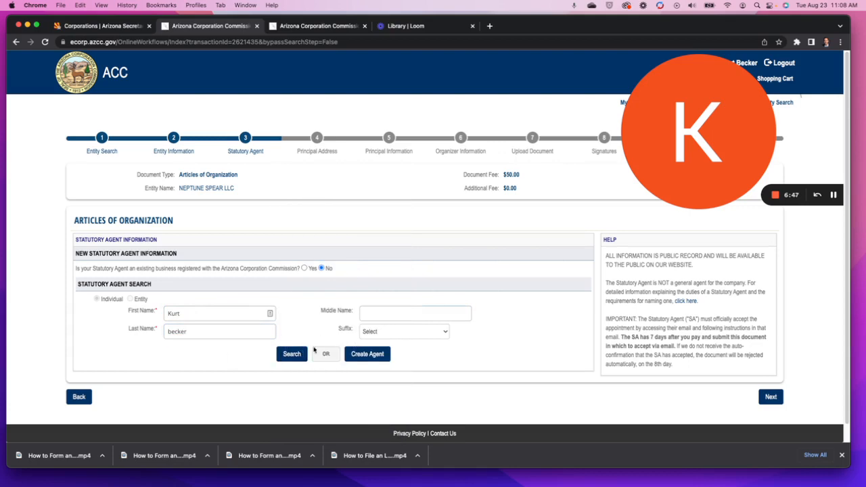
pyautogui.click(364, 354)
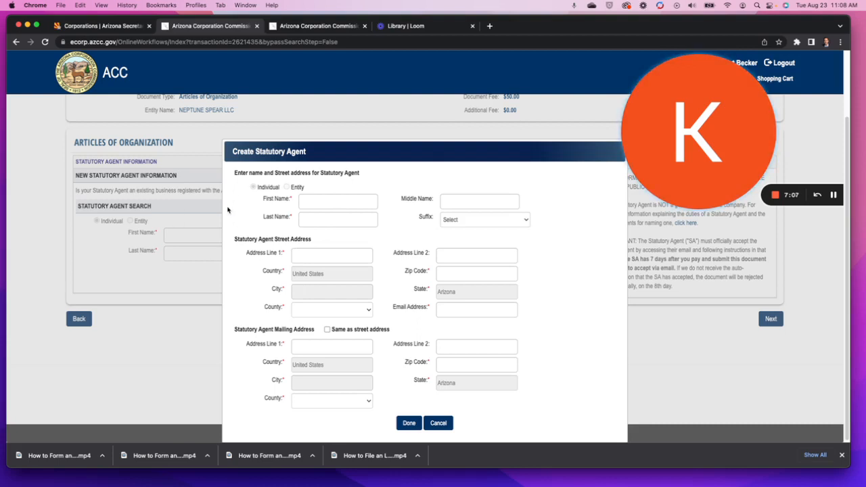
# Enter the new agent's first and last name, street address and zip code, letting city and county fill in.
pyautogui.click(319, 201)
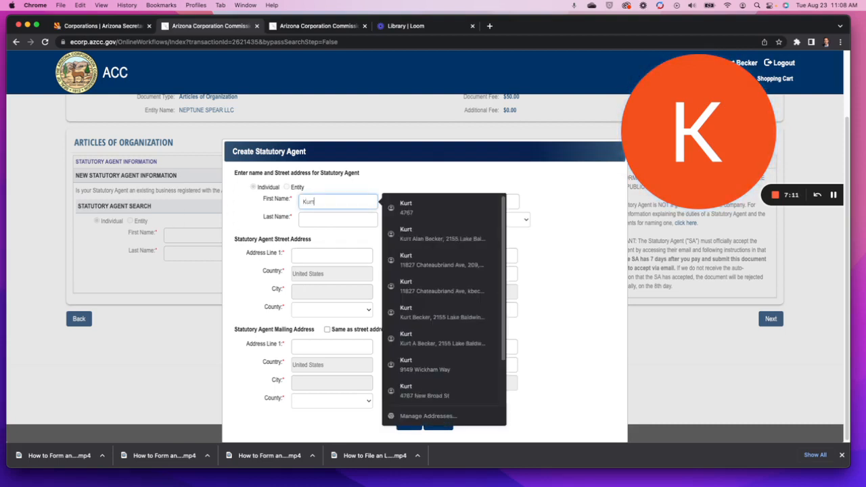
pyautogui.press('Tab')
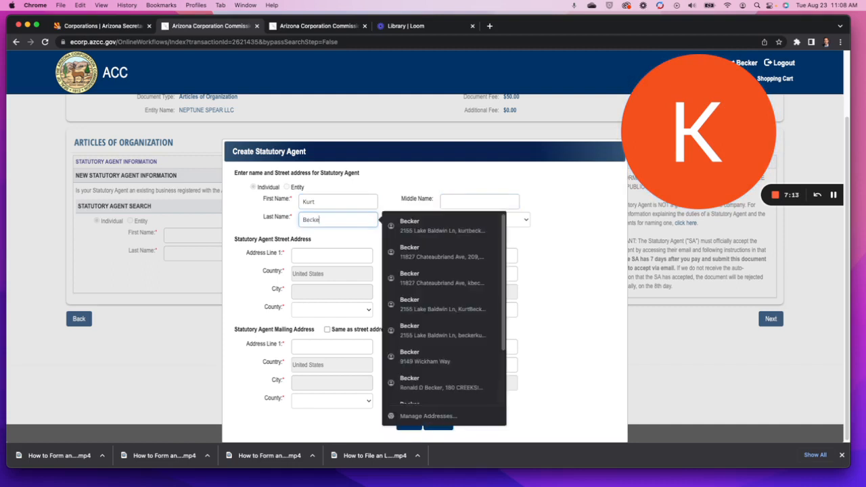
pyautogui.click(328, 256)
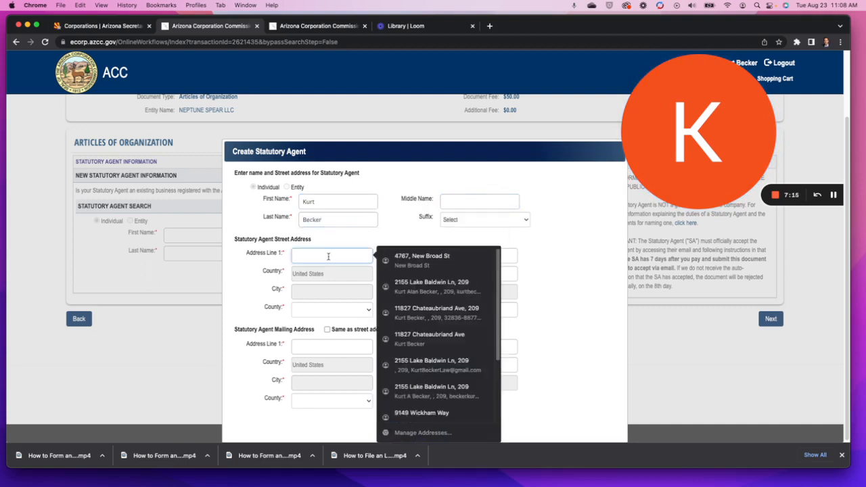
pyautogui.press('Tab')
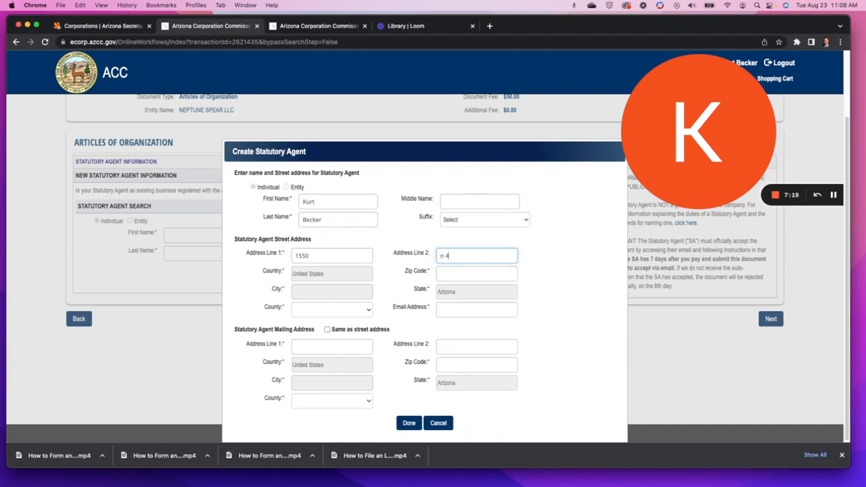
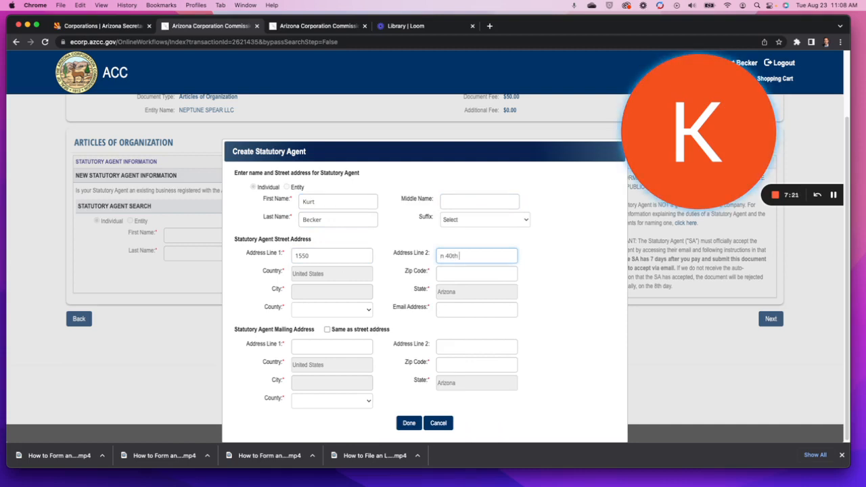
pyautogui.click(477, 272)
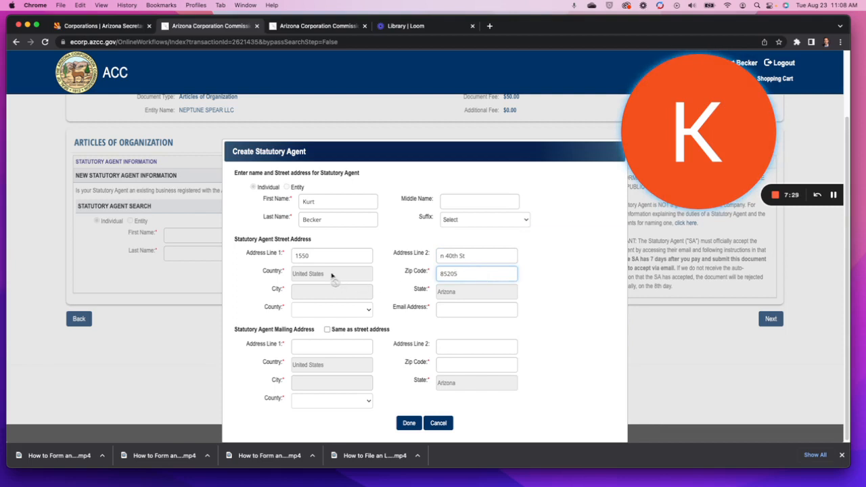
pyautogui.click(333, 315)
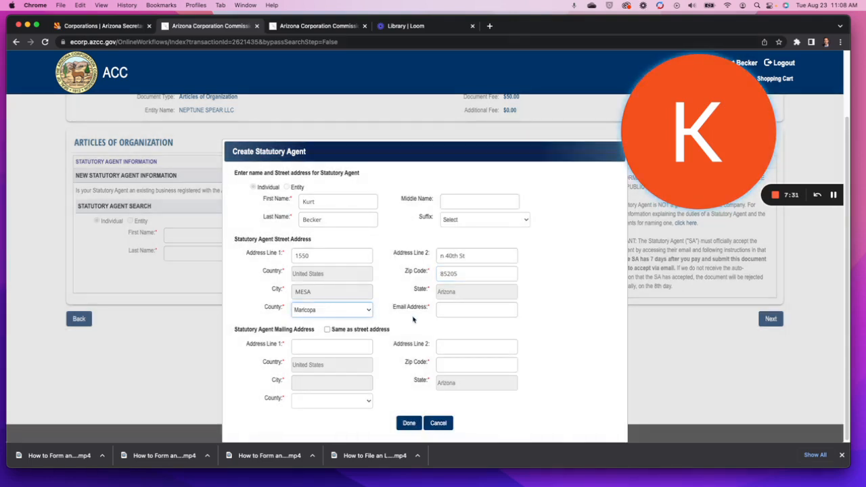
# Add the agent's e-mail, make the mailing address match the street address, save the agent and continue.
pyautogui.click(467, 309)
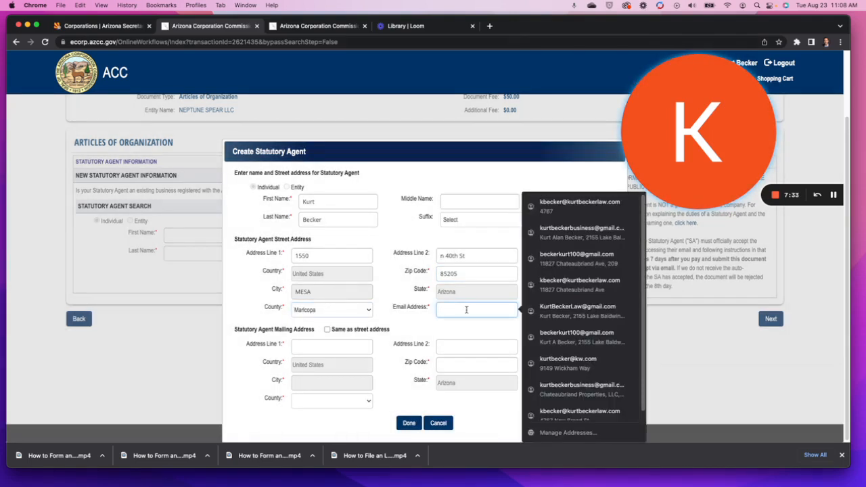
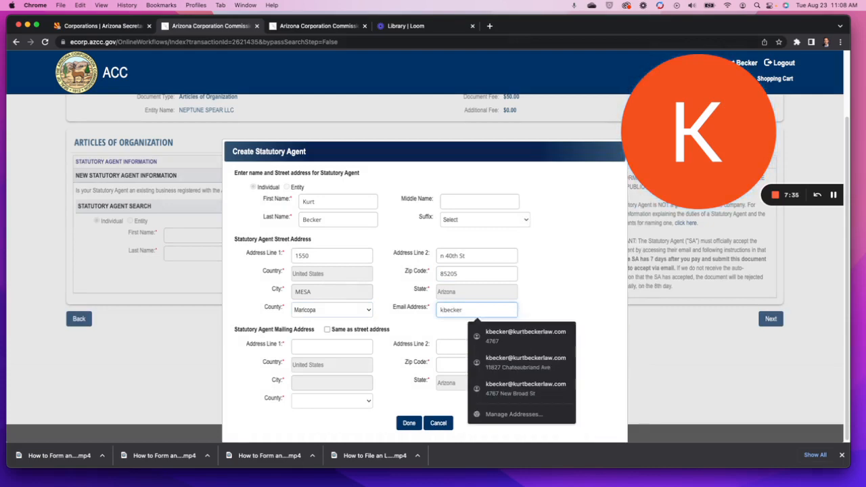
pyautogui.click(526, 335)
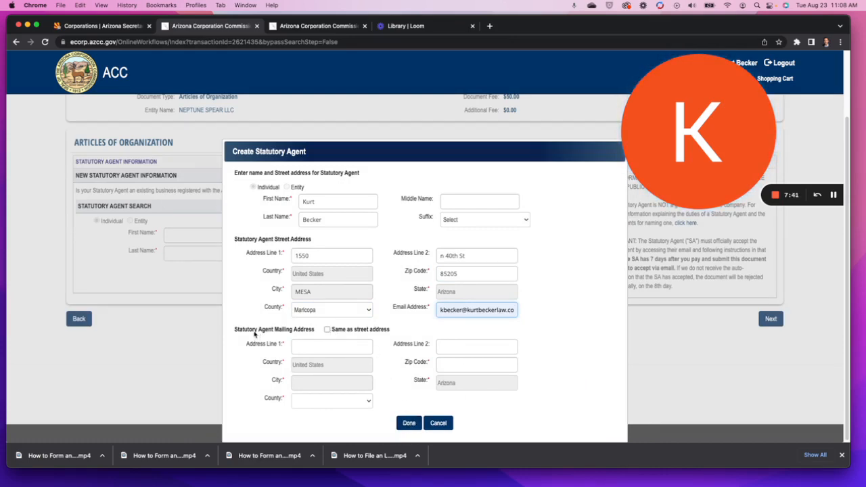
pyautogui.click(327, 329)
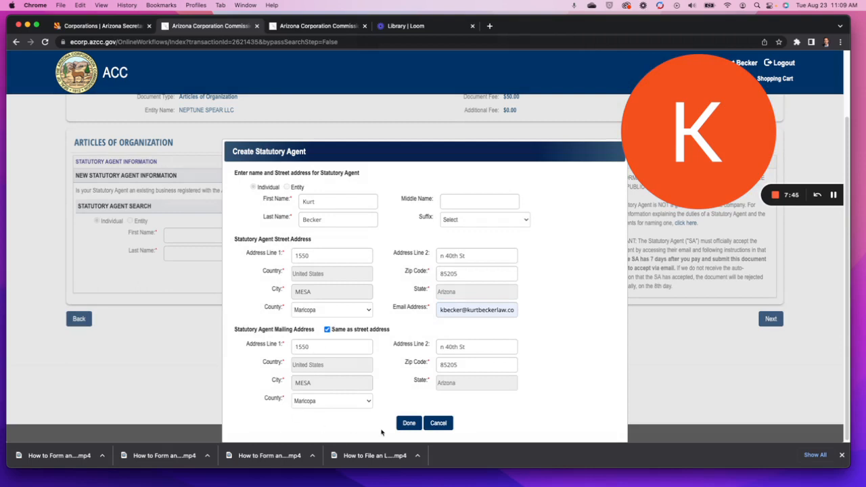
pyautogui.click(402, 422)
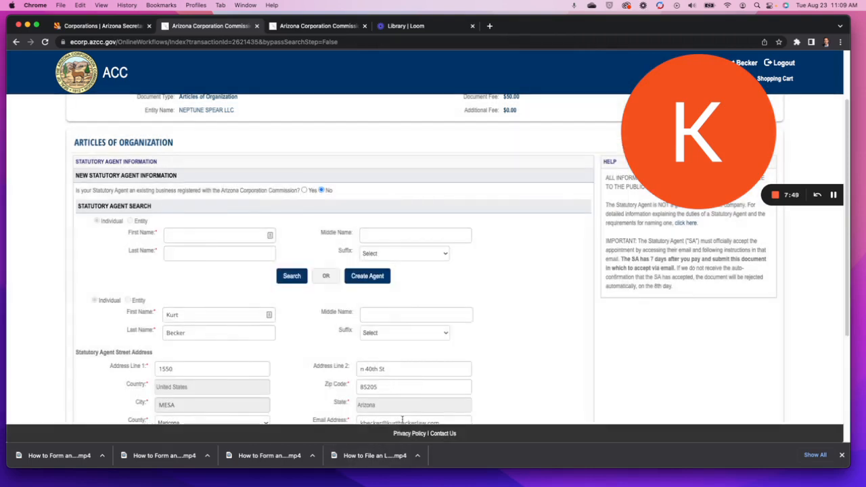
pyautogui.scroll(-2, 406, 319)
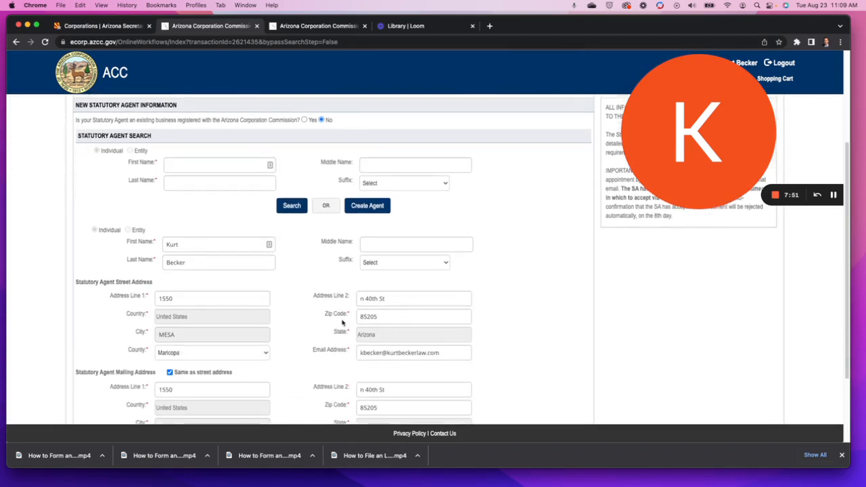
pyautogui.scroll(-1, 342, 324)
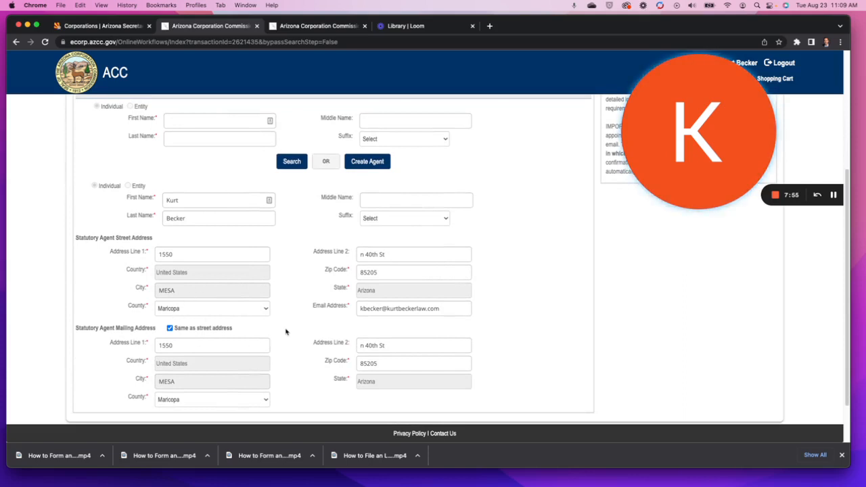
pyautogui.scroll(-2, 285, 332)
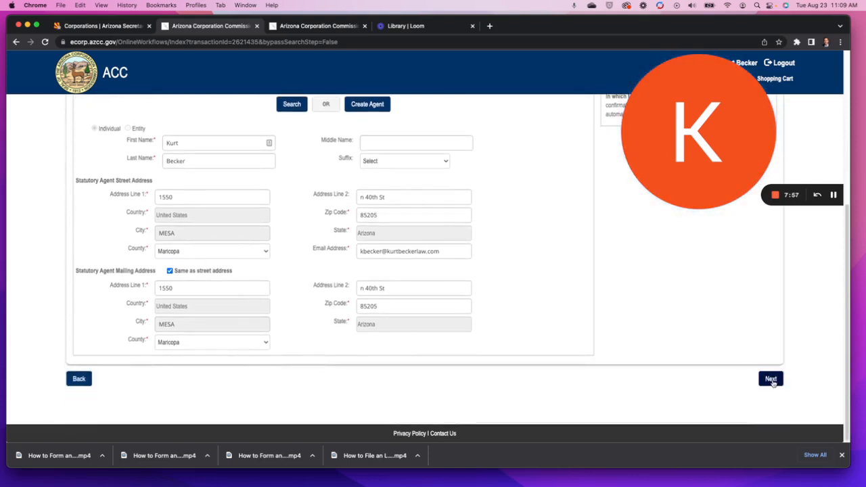
pyautogui.click(771, 379)
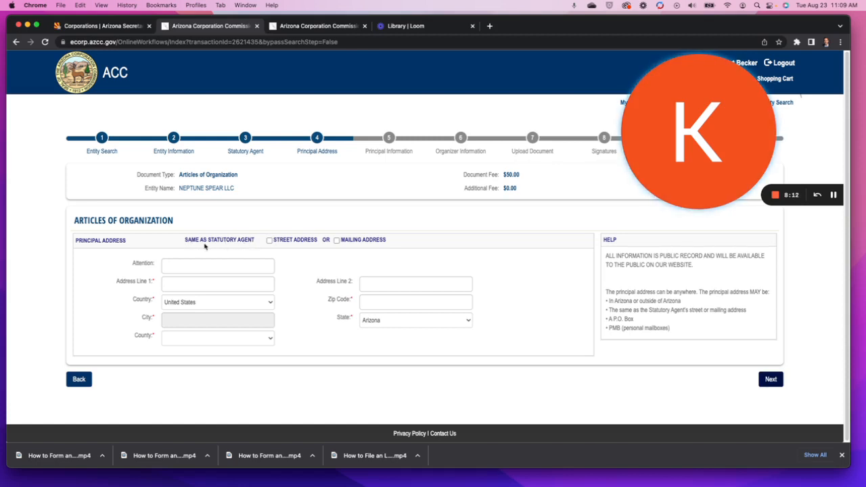
# Reuse the statutory agent's street address as the principal address and continue to Principal Information.
pyautogui.click(269, 240)
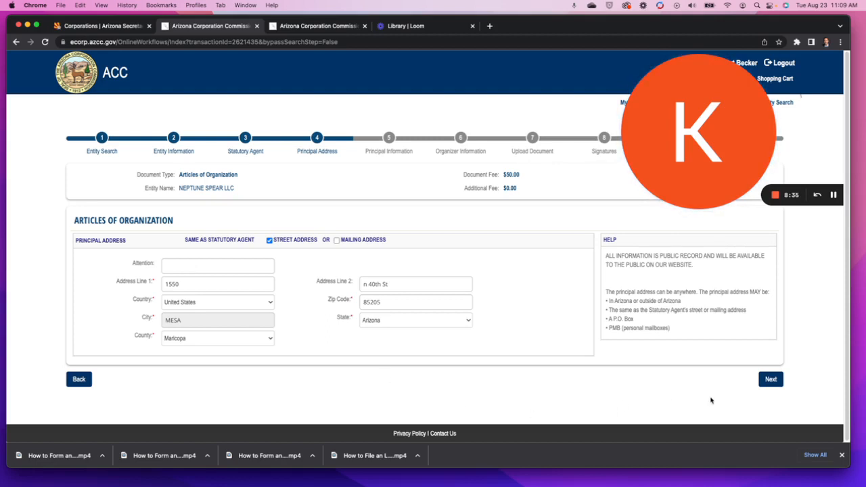
pyautogui.click(761, 380)
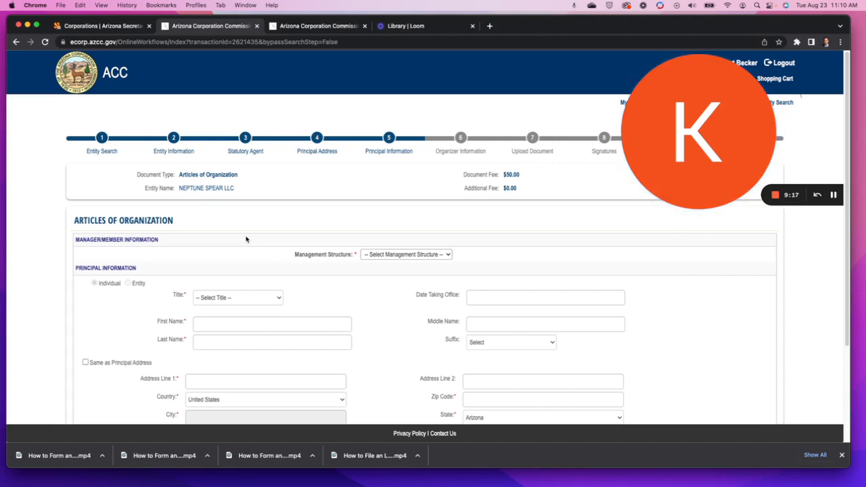
# Choose Member-Managed, add a Member principal with name and the principal address, and attempt to continue.
pyautogui.click(425, 255)
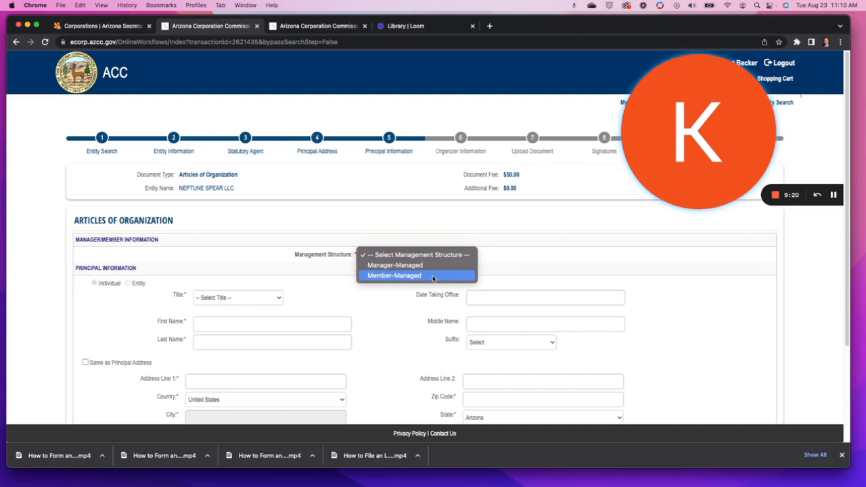
pyautogui.click(433, 277)
pyautogui.click(246, 298)
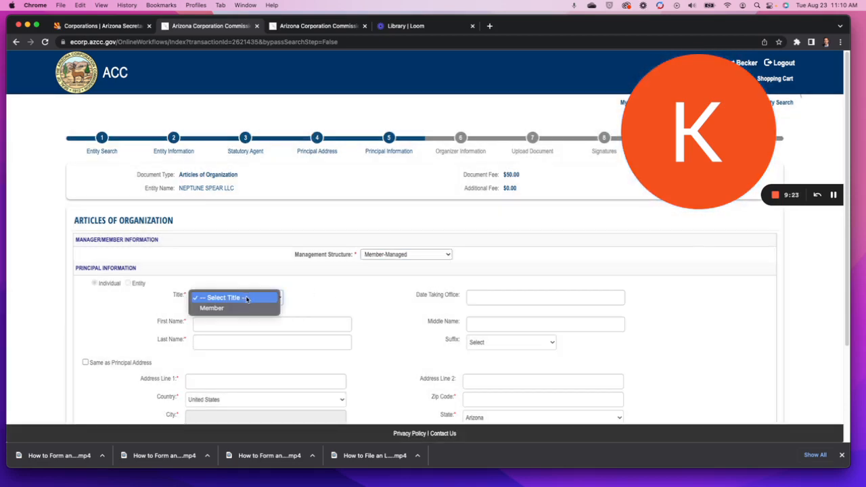
pyautogui.click(230, 309)
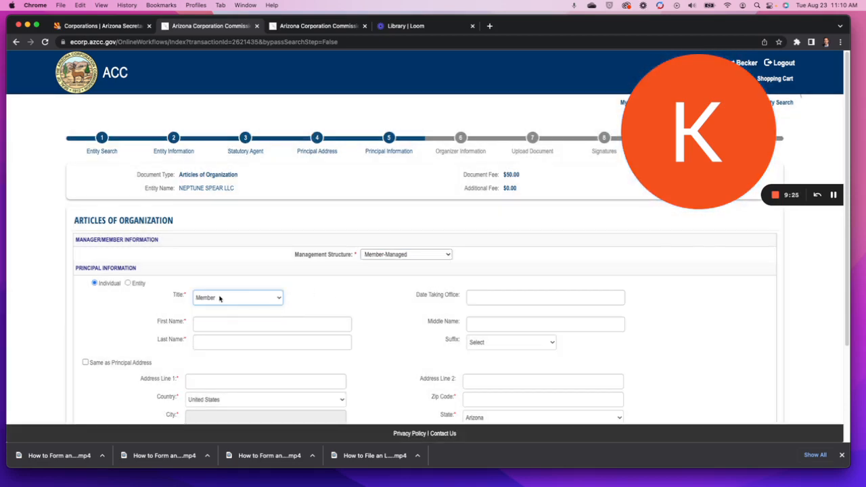
pyautogui.click(244, 322)
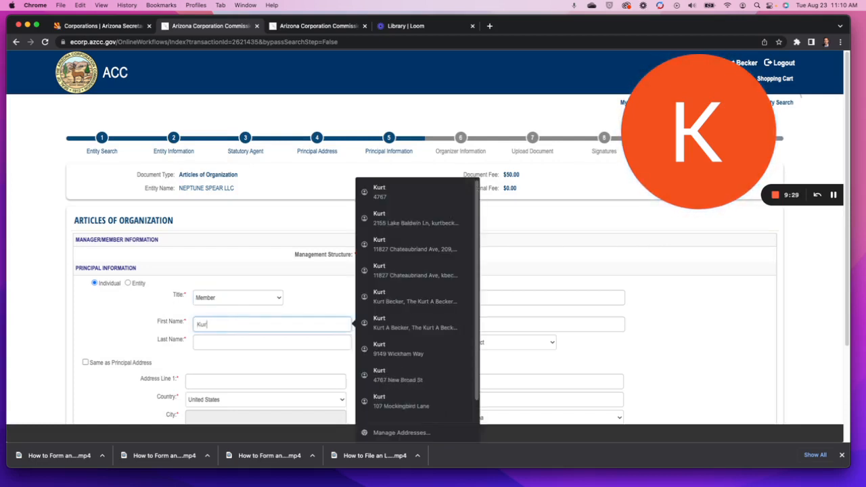
pyautogui.press('Tab')
pyautogui.press('Tab')
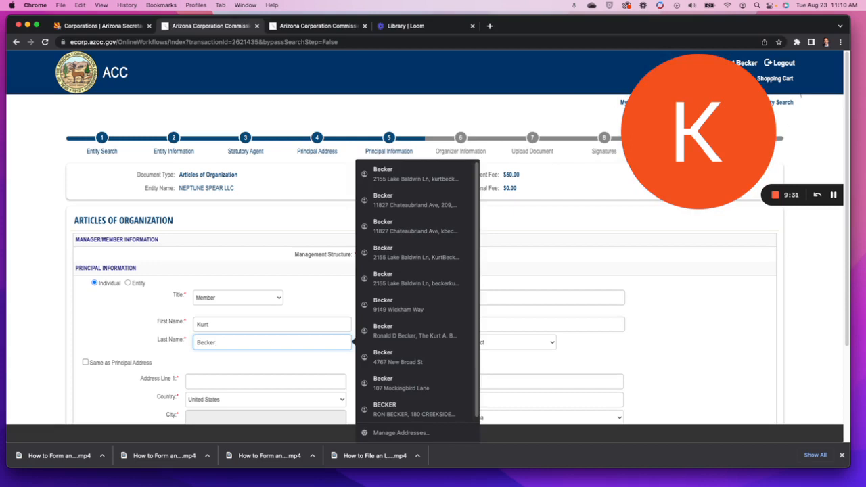
pyautogui.click(86, 362)
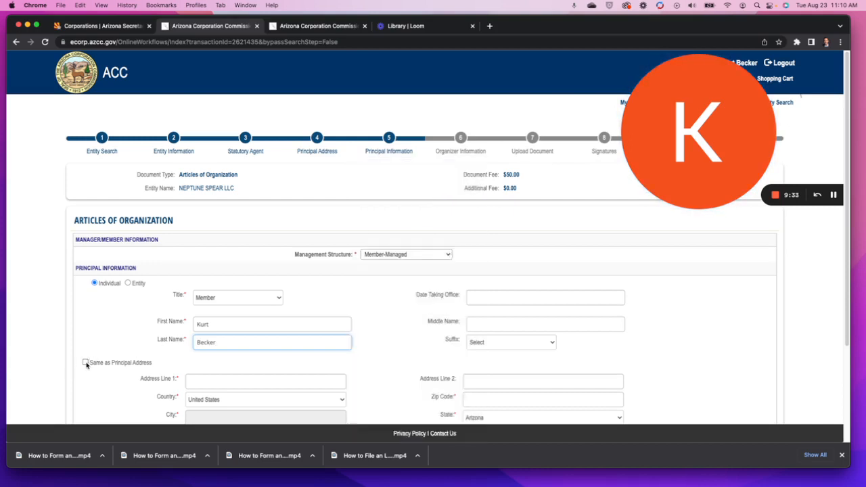
pyautogui.scroll(-3, 361, 357)
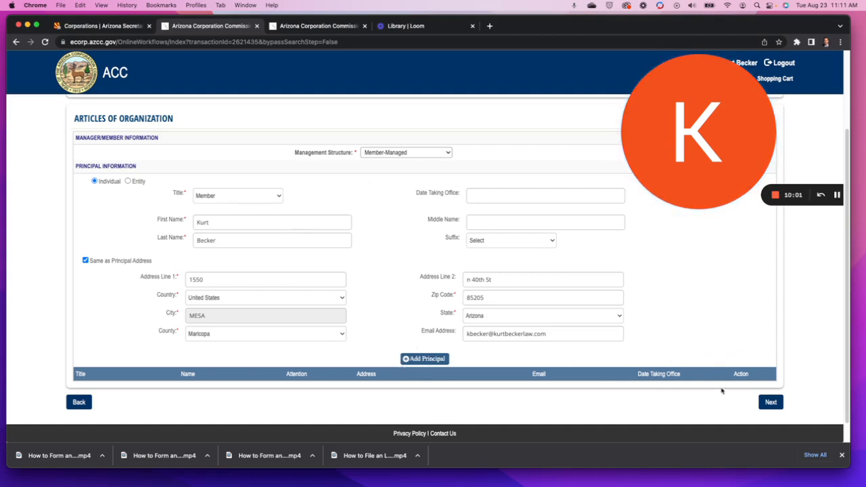
pyautogui.click(775, 404)
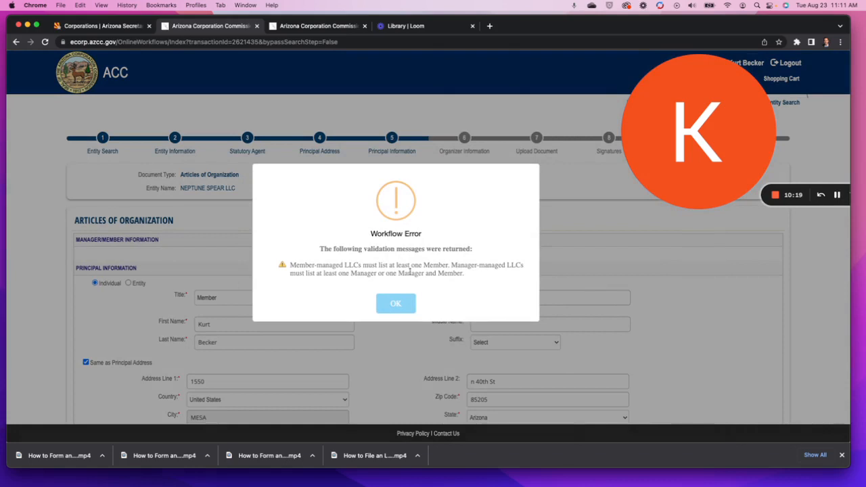
# Dismiss the validation error and set the Member's Date Taking Office to 08/31/2022.
pyautogui.click(394, 303)
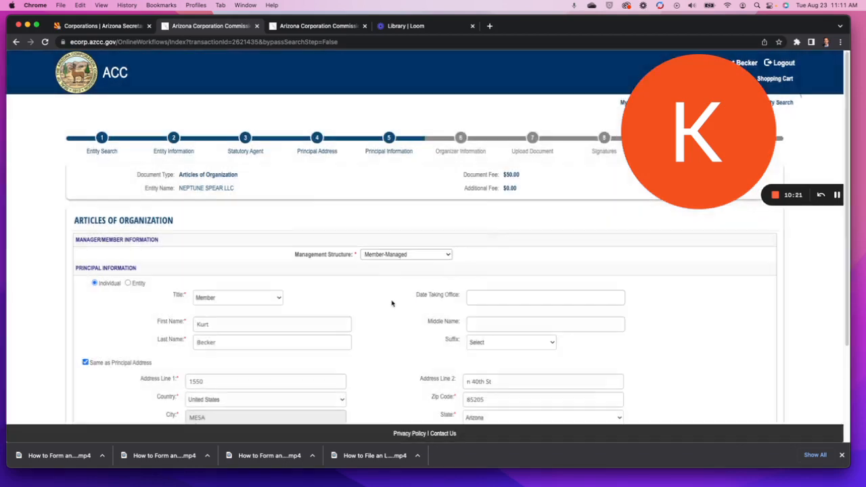
pyautogui.scroll(-3, 295, 318)
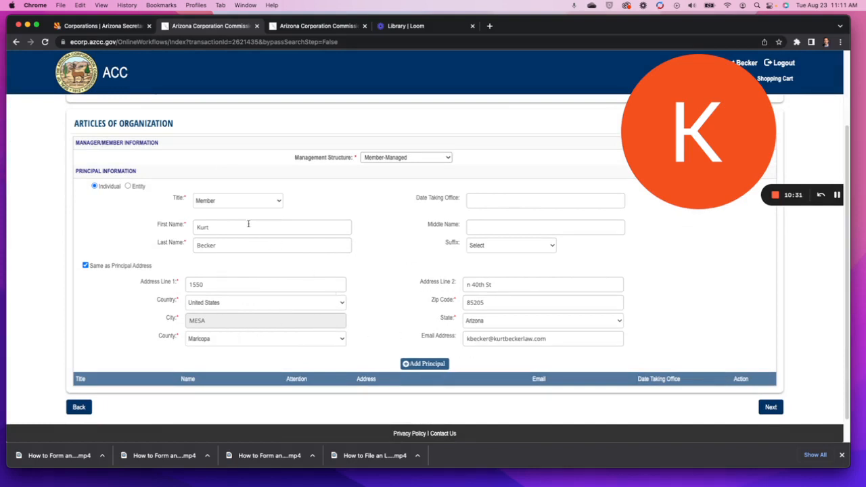
pyautogui.click(498, 200)
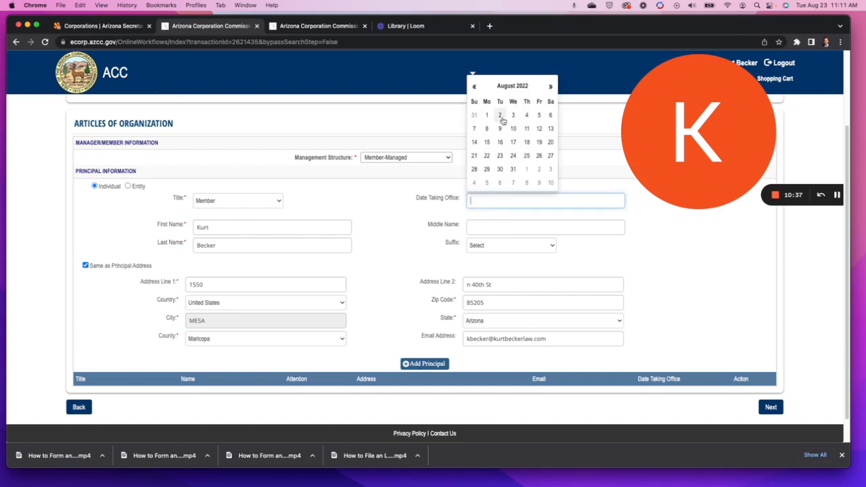
pyautogui.click(538, 117)
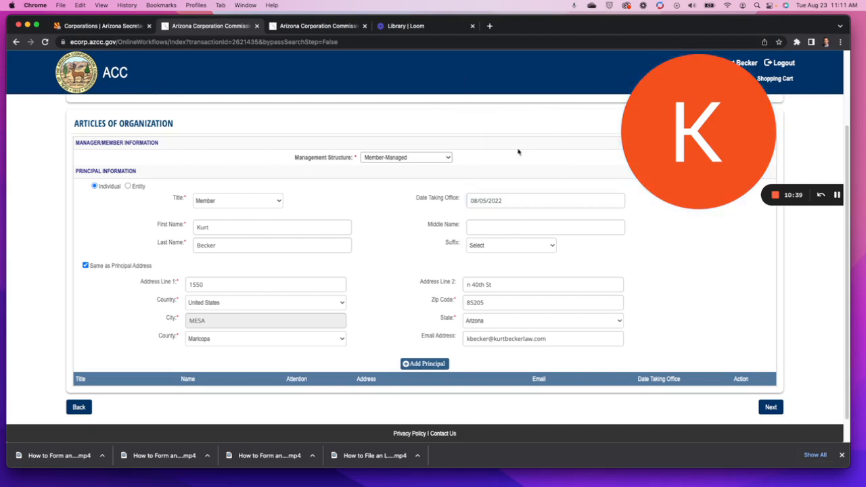
pyautogui.click(502, 201)
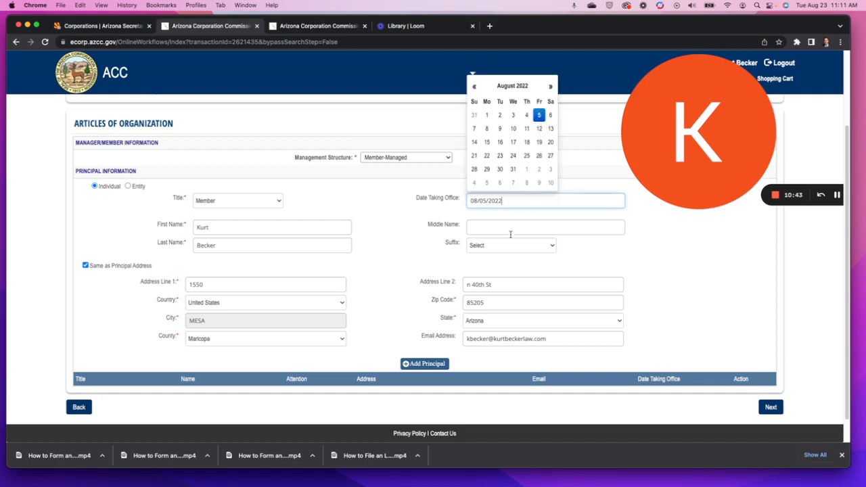
pyautogui.click(512, 169)
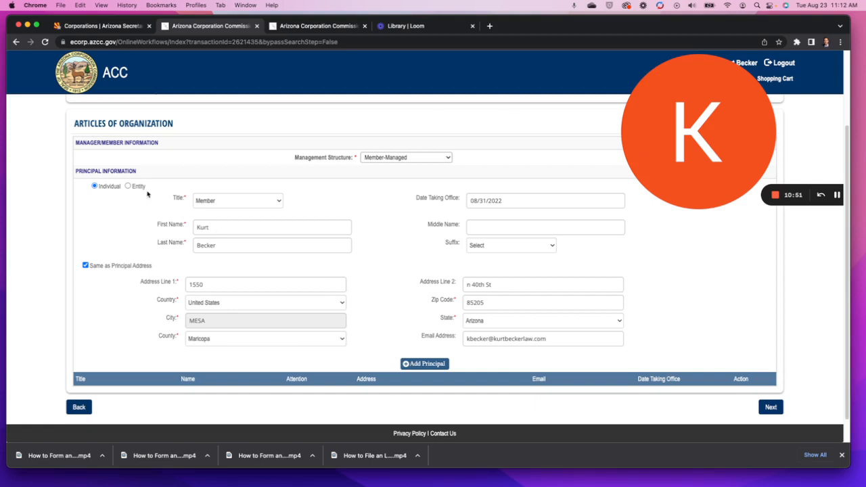
# Add the Member to the principals list and continue to Organizer Information.
pyautogui.click(420, 366)
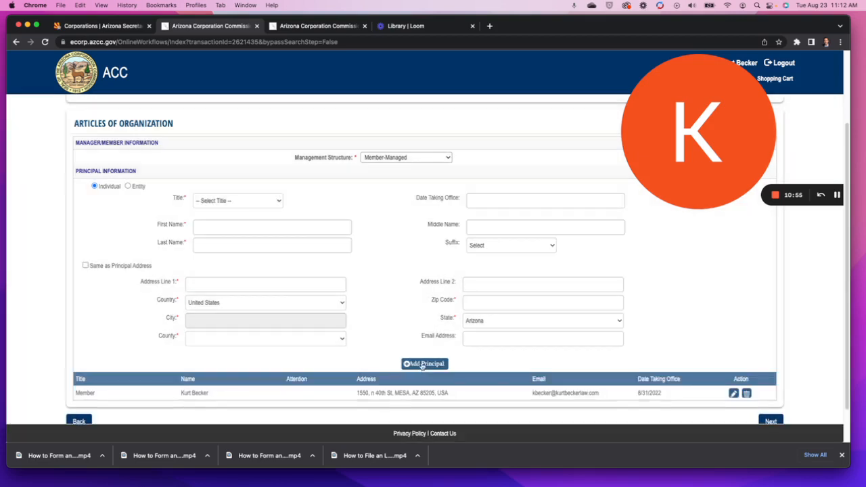
pyautogui.scroll(-2, 433, 372)
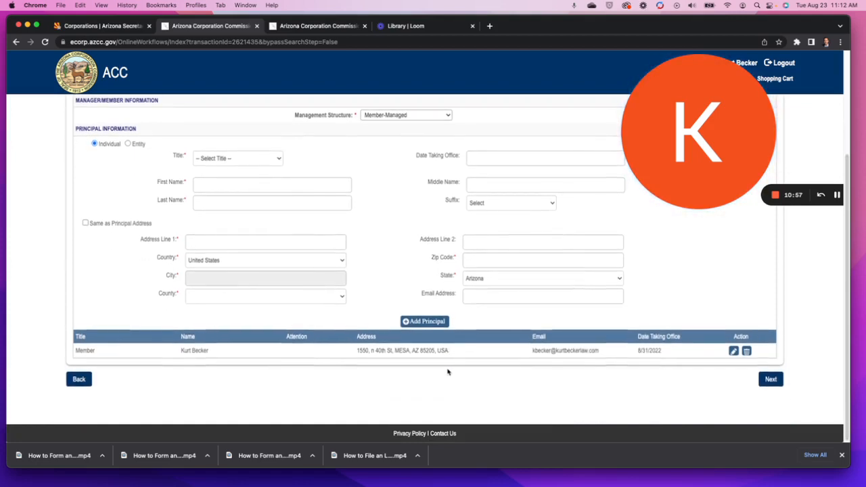
pyautogui.scroll(1, 452, 370)
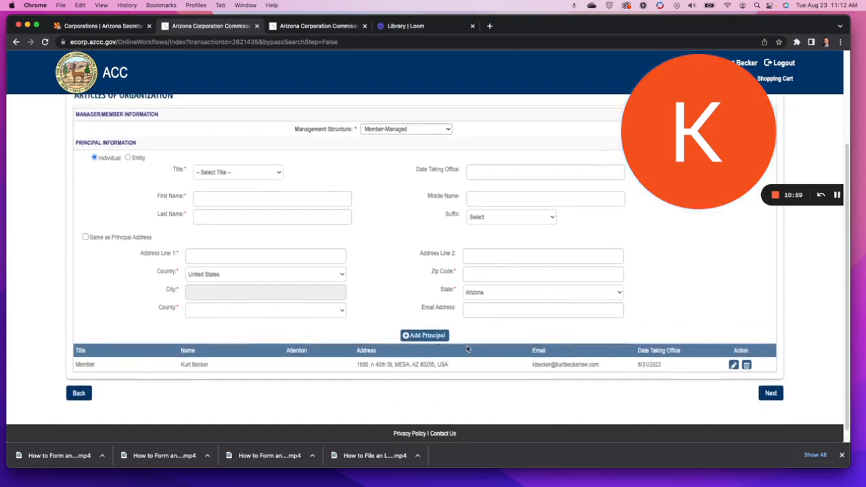
pyautogui.scroll(1, 467, 350)
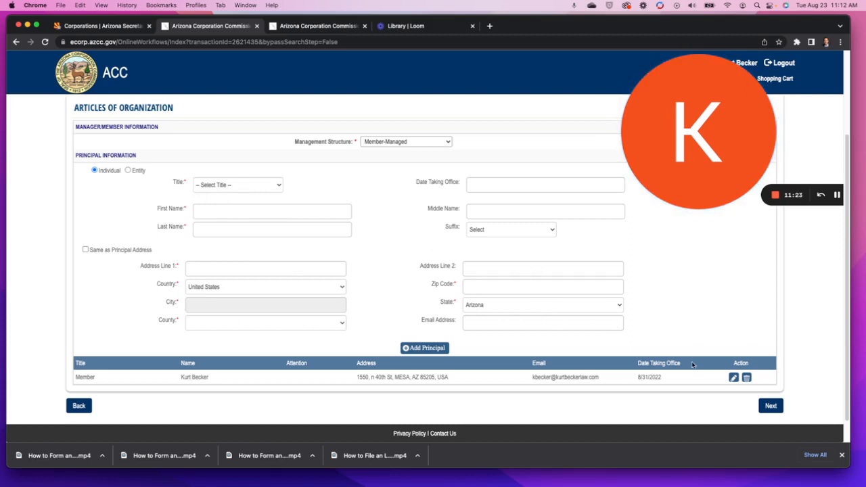
pyautogui.click(772, 406)
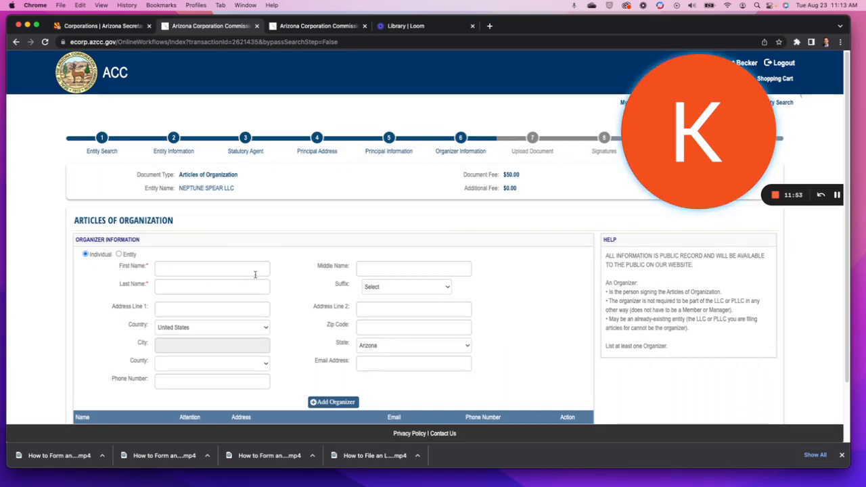
# Enter the individual organizer's first and last name.
pyautogui.click(192, 270)
pyautogui.press('Tab')
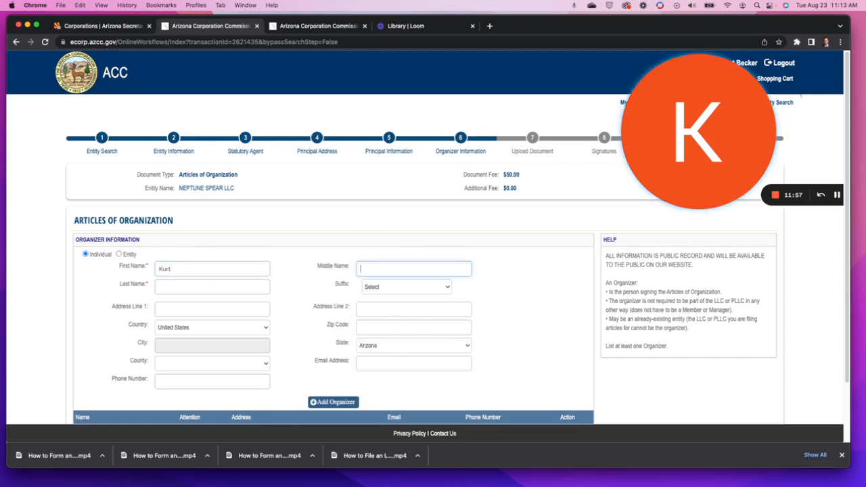
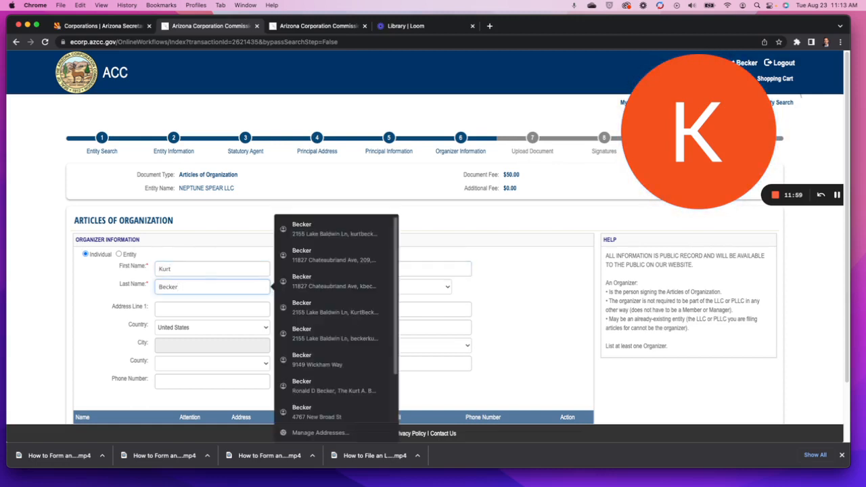
pyautogui.click(96, 308)
# Fill in the organizer's street address, second address line and zip code so City and County auto-fill.
pyautogui.click(189, 310)
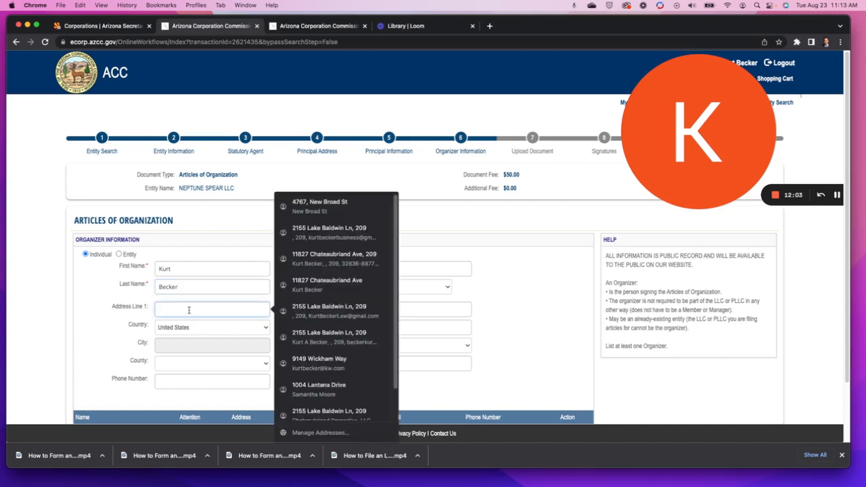
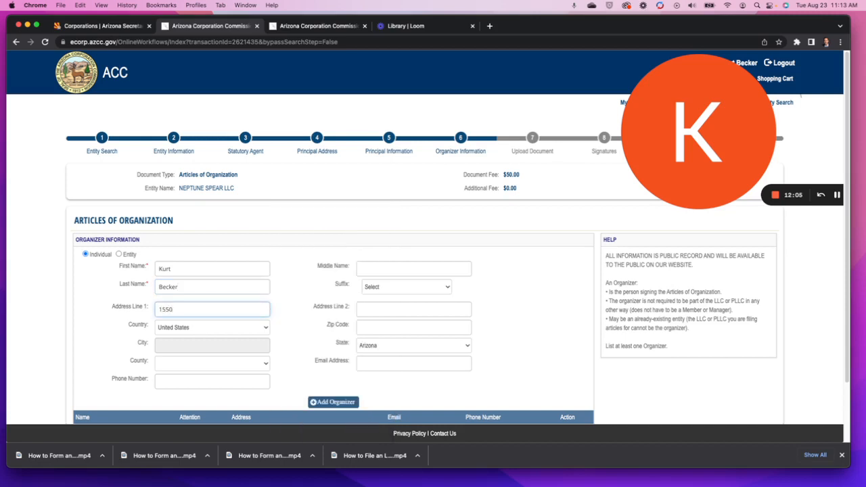
pyautogui.click(421, 310)
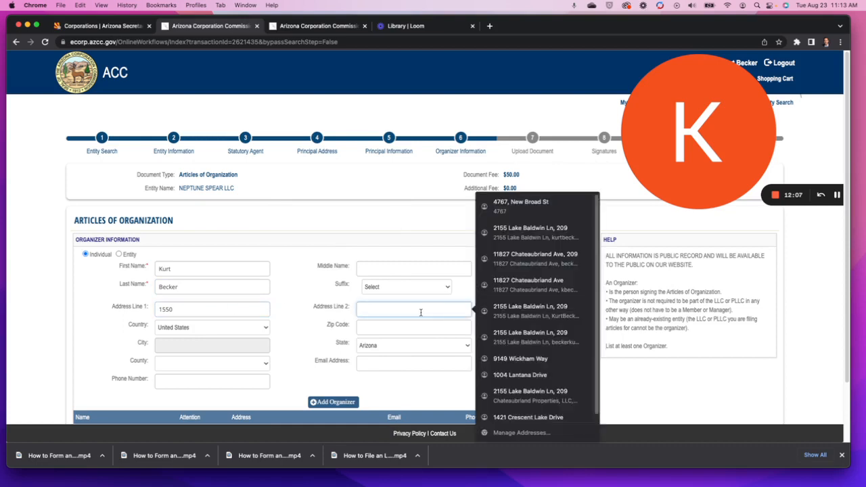
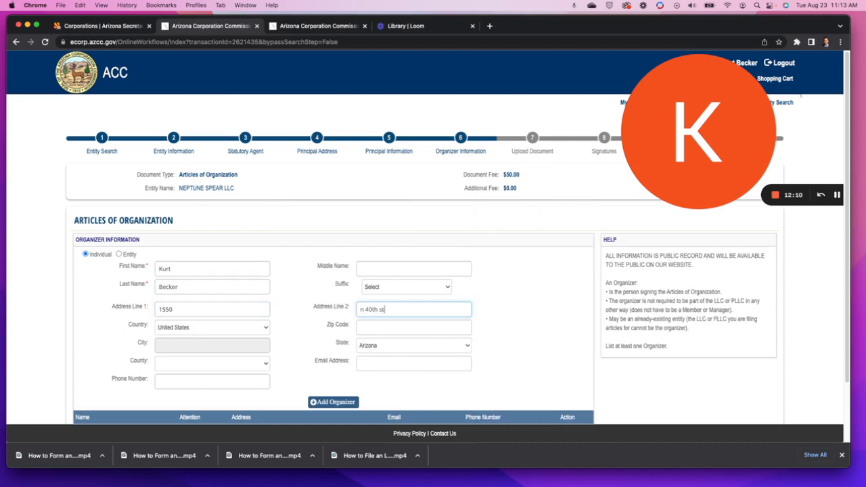
pyautogui.press('Tab')
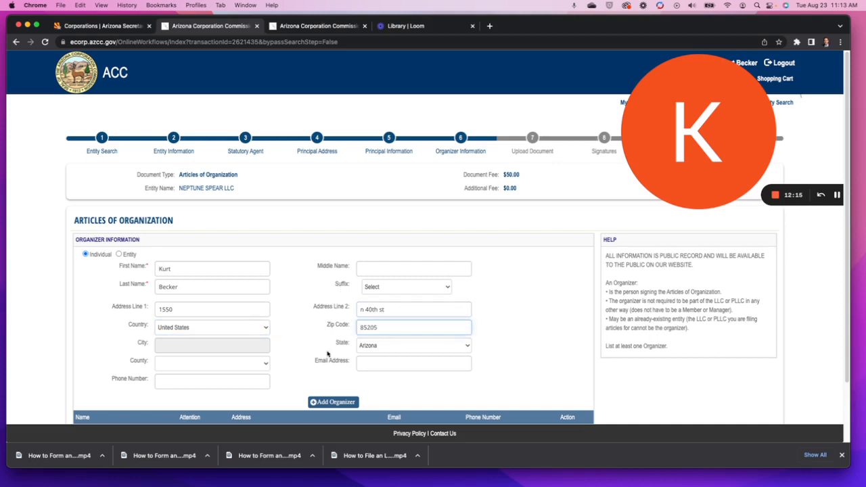
pyautogui.press('Tab')
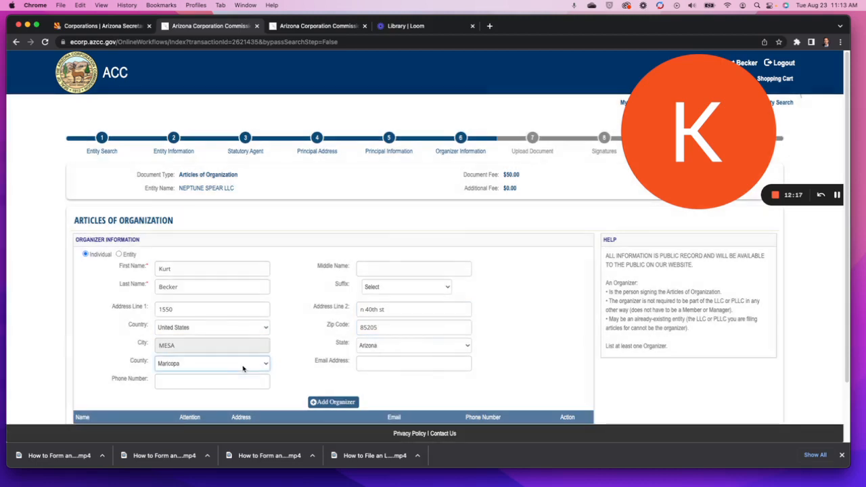
pyautogui.scroll(-2, 260, 360)
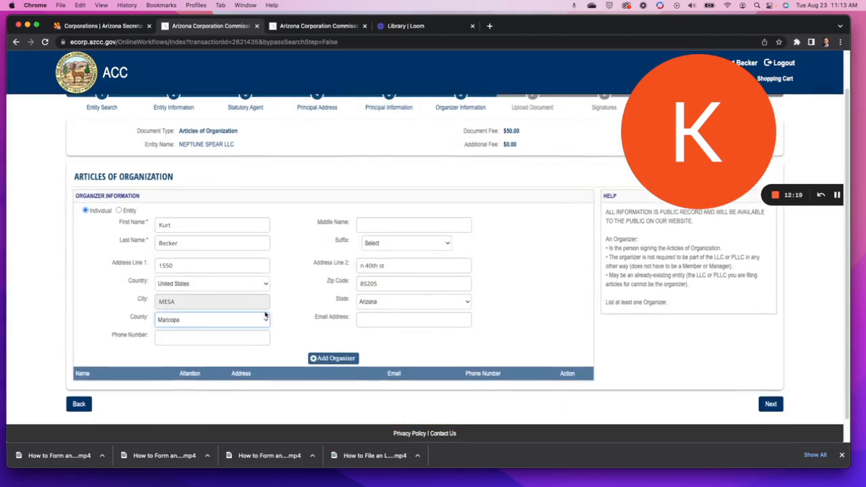
# Add the organizer to the organizer list and continue to the document upload step.
pyautogui.click(351, 360)
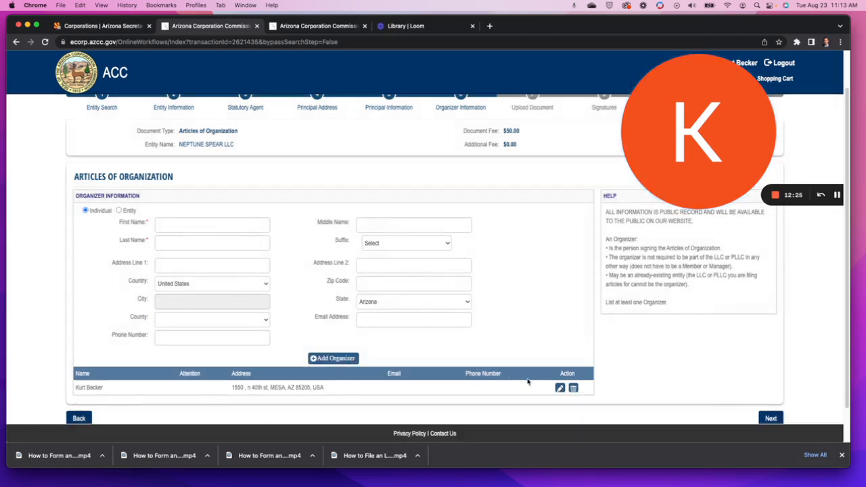
pyautogui.scroll(-1, 688, 392)
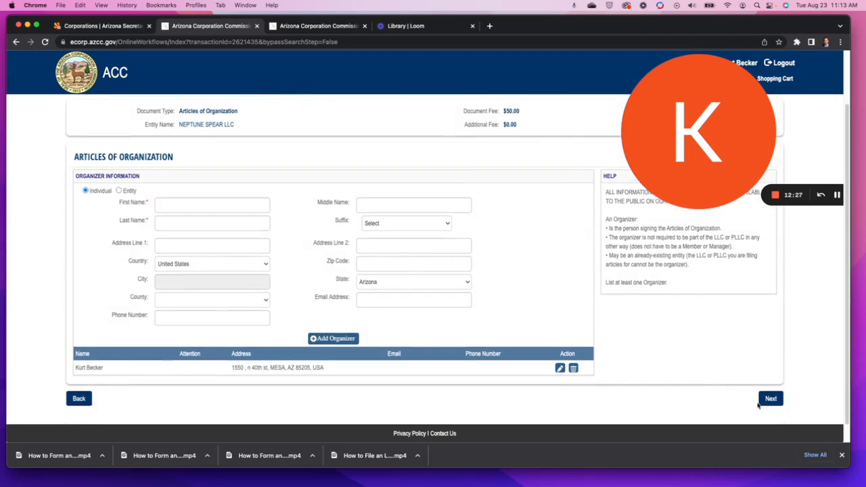
pyautogui.click(767, 402)
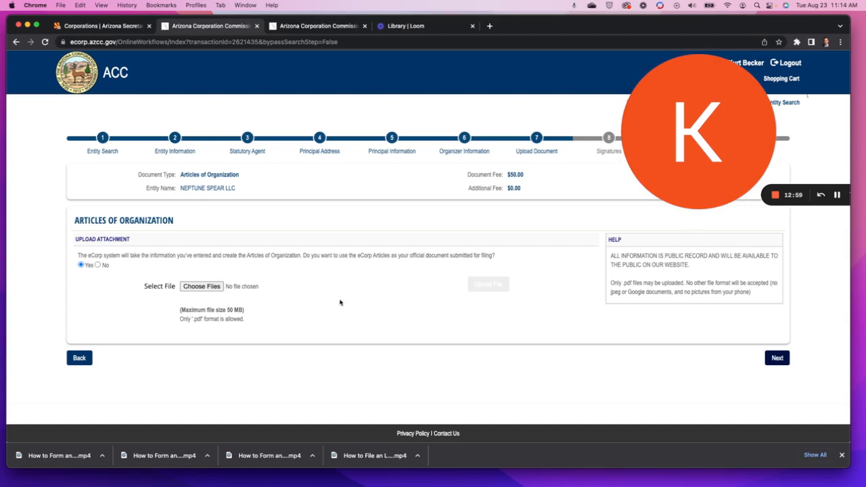
# Answer Yes to using the eCorp-generated Articles instead of uploading a PDF, then continue to Signatures.
pyautogui.click(99, 265)
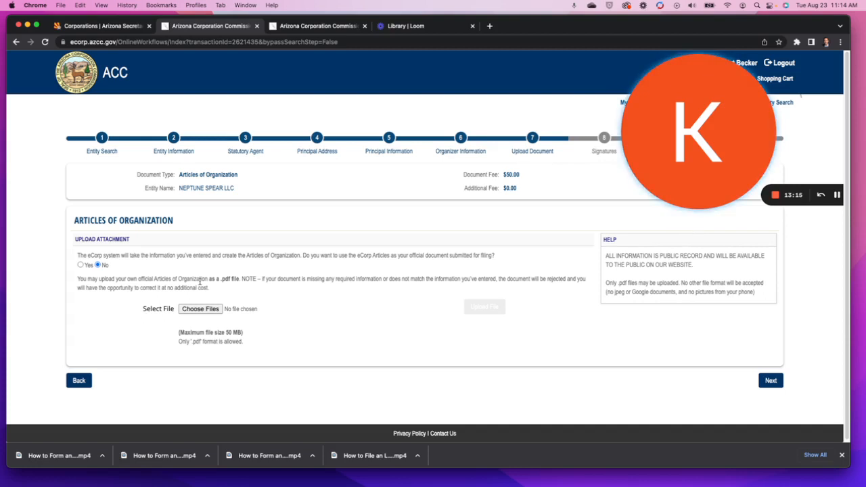
pyautogui.click(81, 265)
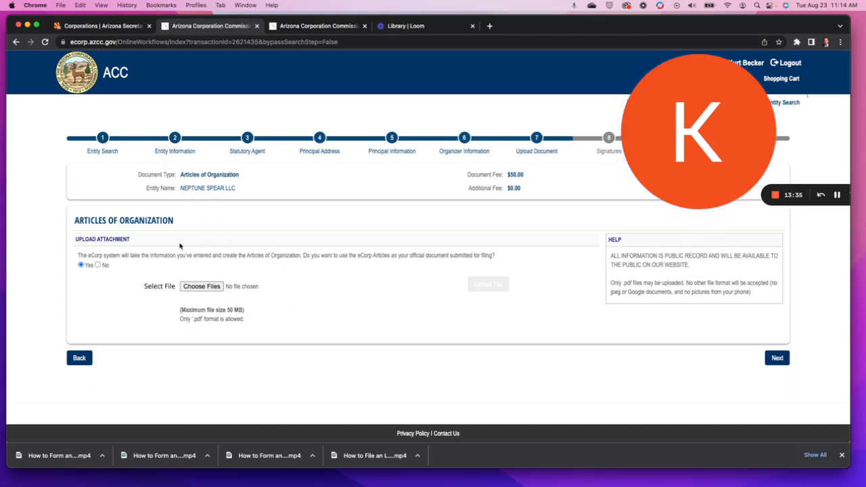
pyautogui.click(777, 358)
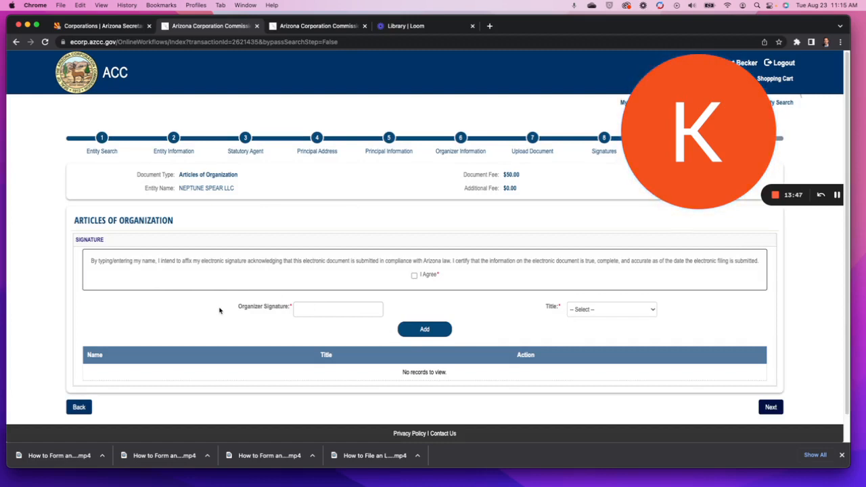
# Agree to the electronic signature statement and add the organizer's typed signature with title Organizer.
pyautogui.click(415, 276)
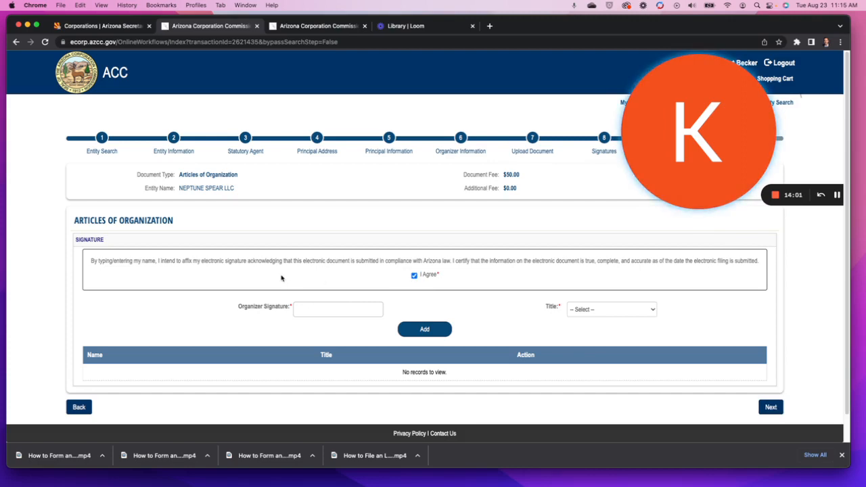
pyautogui.click(318, 311)
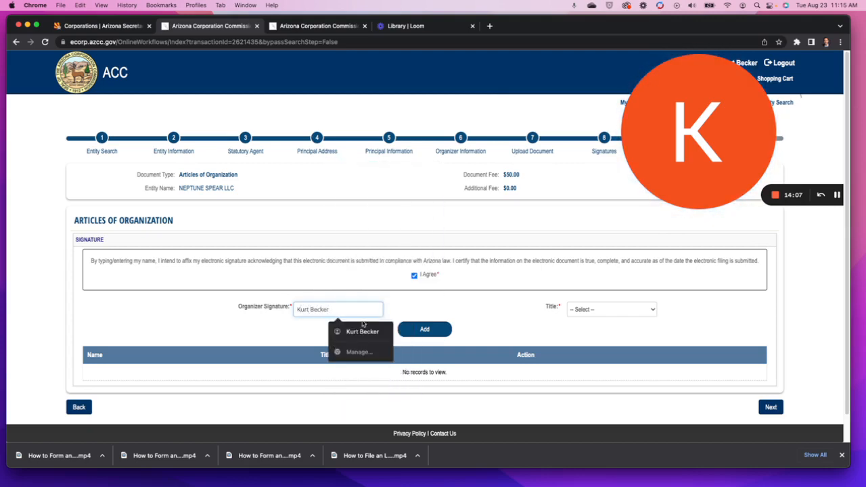
pyautogui.click(618, 310)
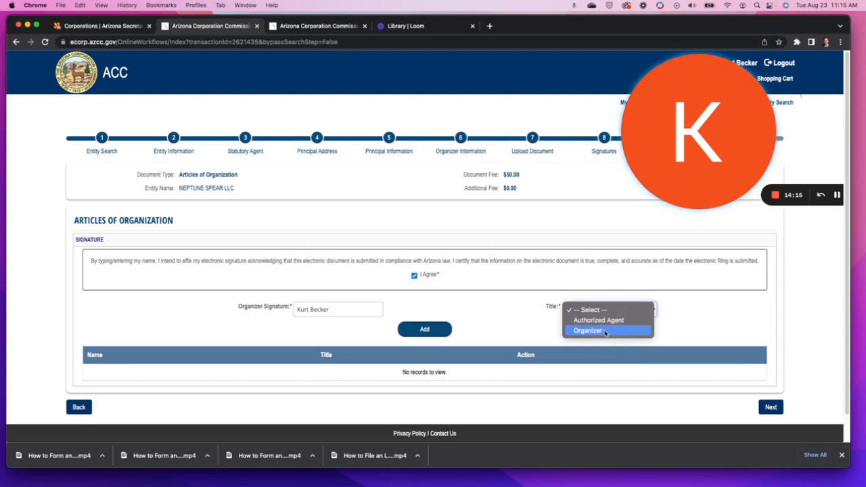
pyautogui.click(605, 331)
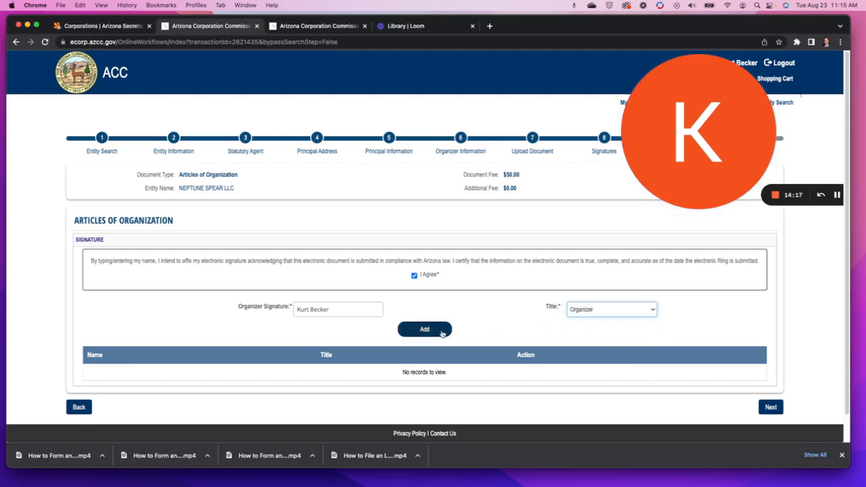
pyautogui.click(441, 331)
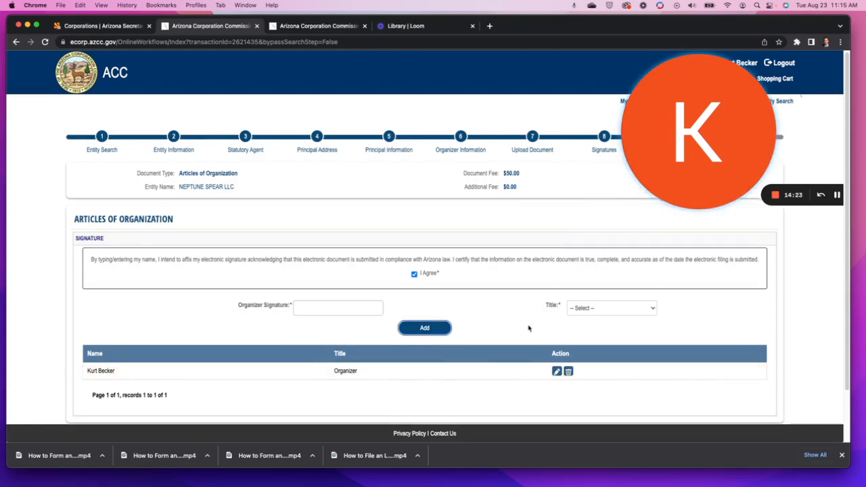
pyautogui.scroll(-2, 528, 327)
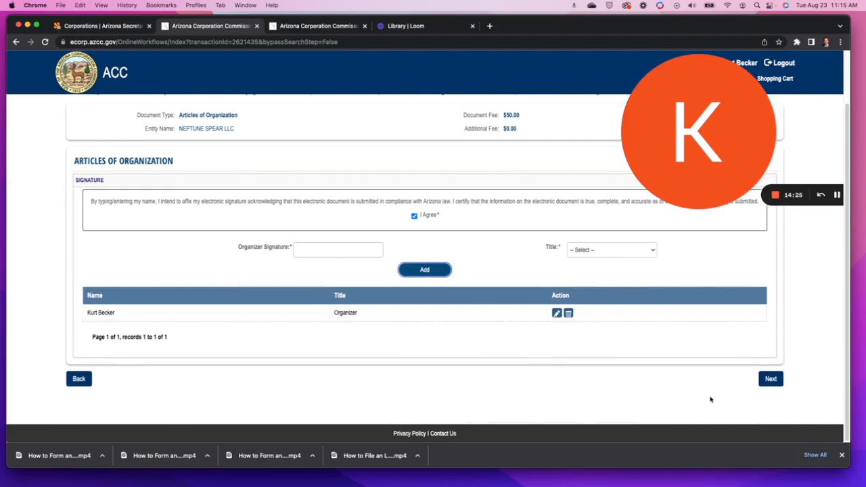
pyautogui.click(773, 379)
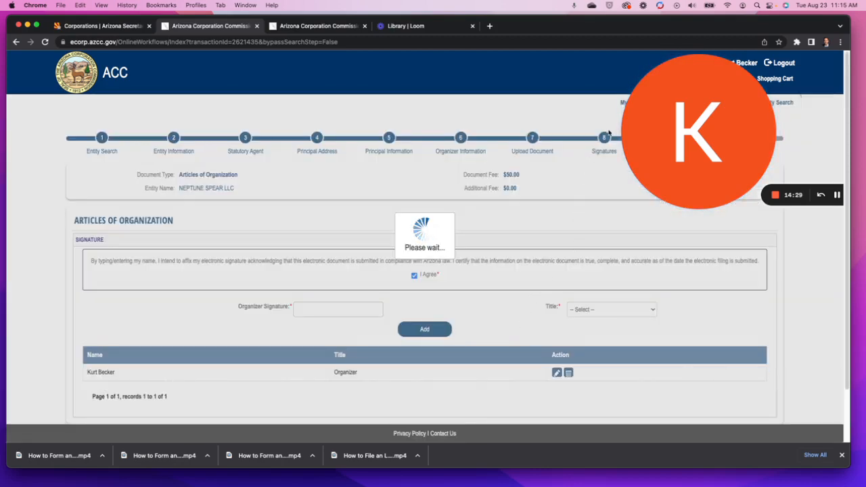
# Scroll through the Review page's Entity, Statutory Agent, Principal, Organizer, Attachments and Signature sections.
pyautogui.moveTo(702, 140); pyautogui.dragTo(710, 327)
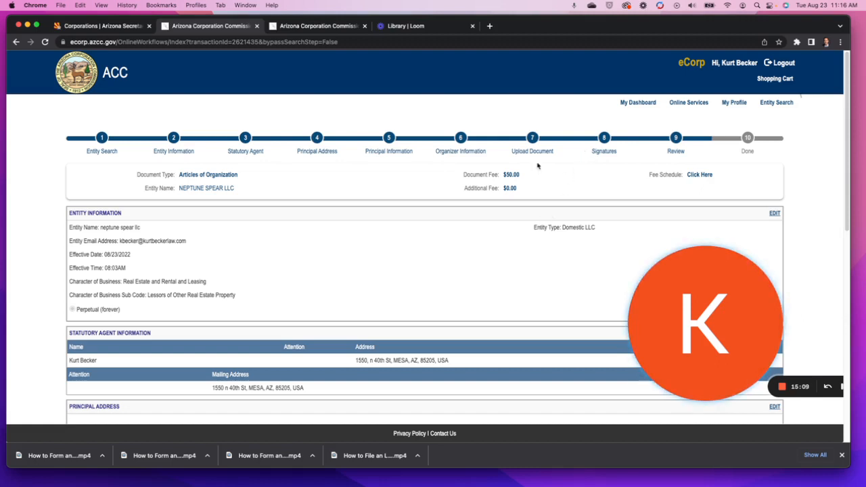
pyautogui.scroll(-2, 372, 243)
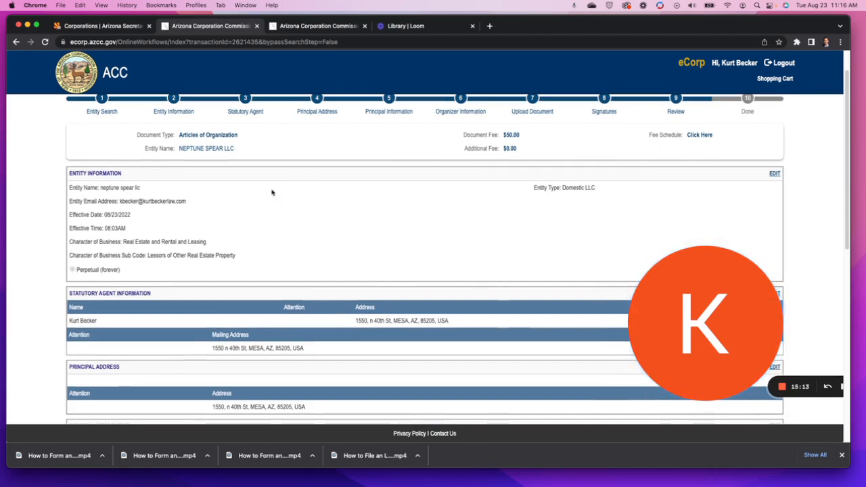
pyautogui.scroll(-7, 271, 284)
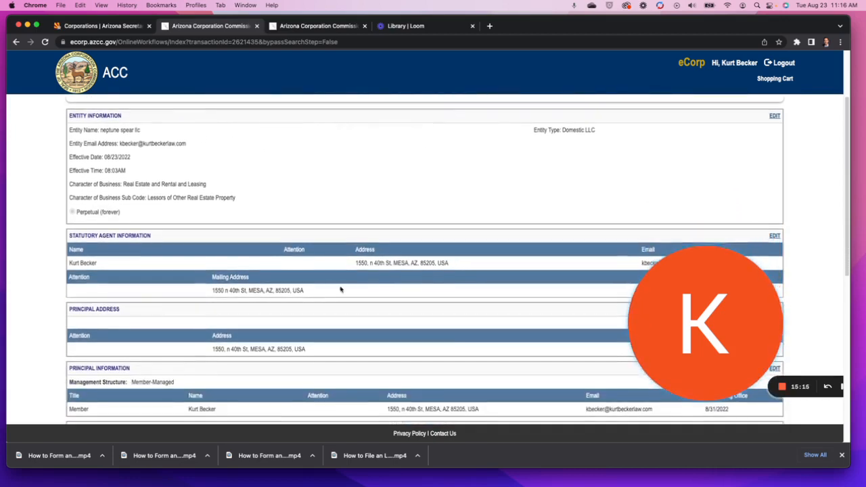
pyautogui.scroll(-4, 108, 268)
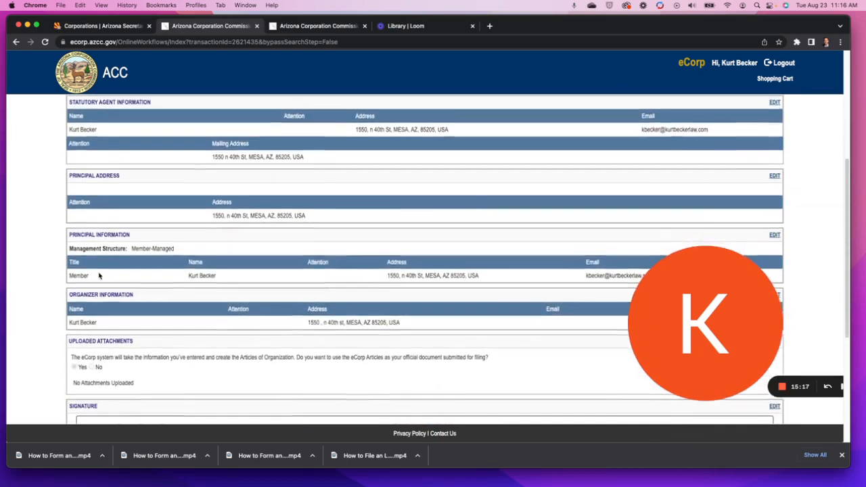
pyautogui.scroll(-10, 307, 259)
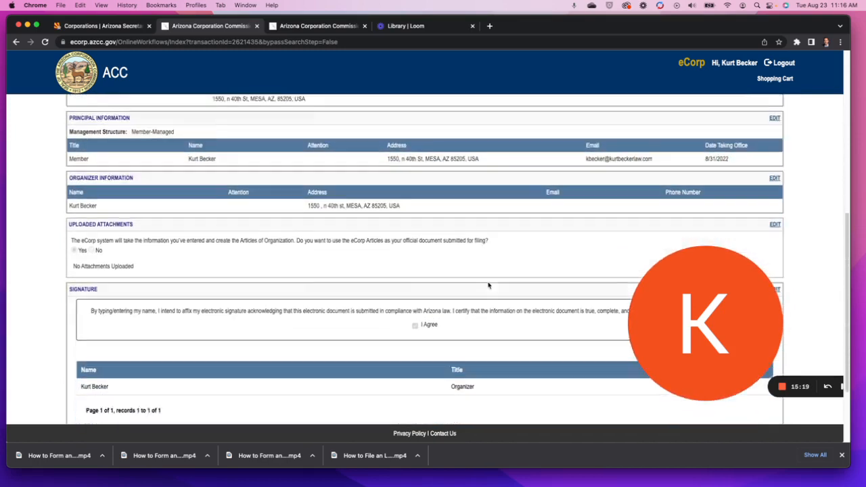
pyautogui.moveTo(720, 321); pyautogui.dragTo(102, 322)
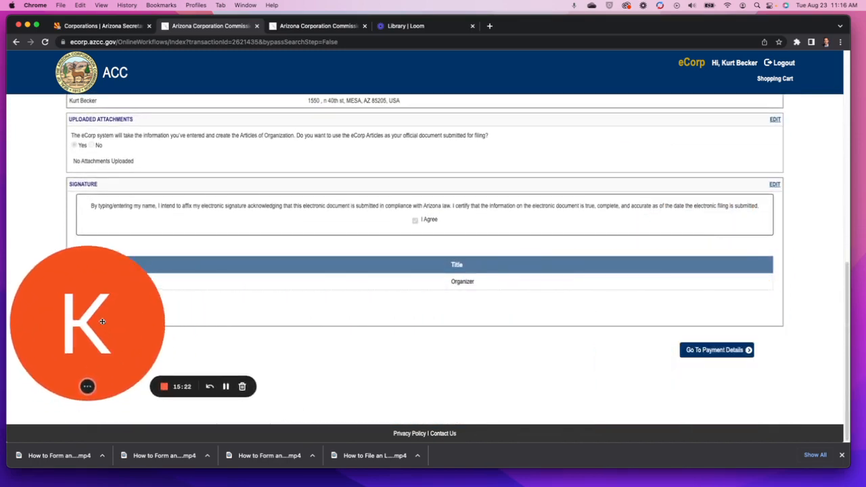
# Acknowledge the Statutory Agent Notice and proceed to the Payment Details page showing the $50.00 fee.
pyautogui.click(719, 351)
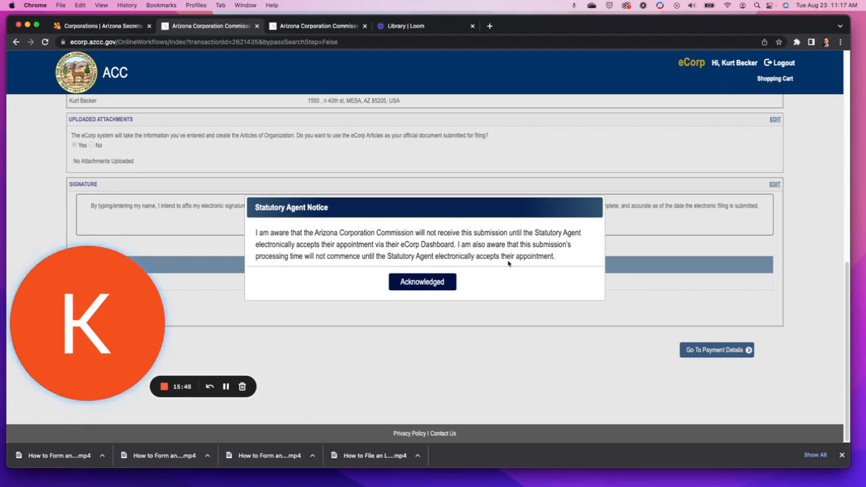
pyautogui.click(429, 282)
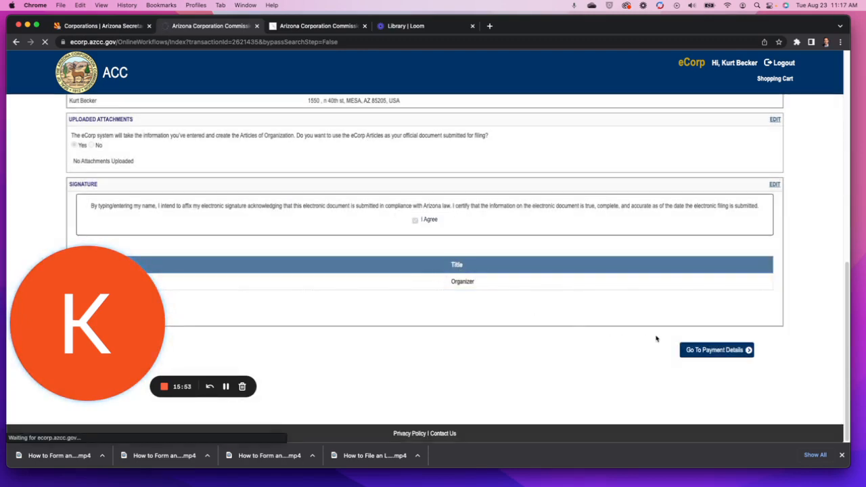
pyautogui.click(697, 350)
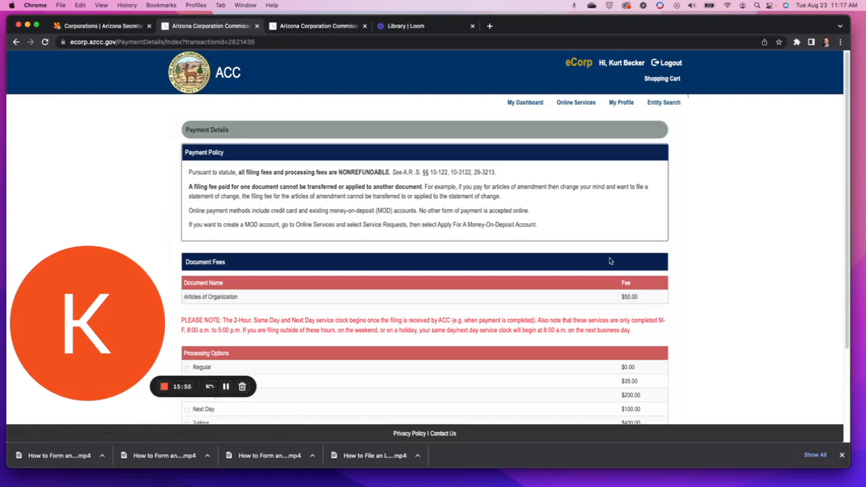
pyautogui.scroll(-3, 399, 193)
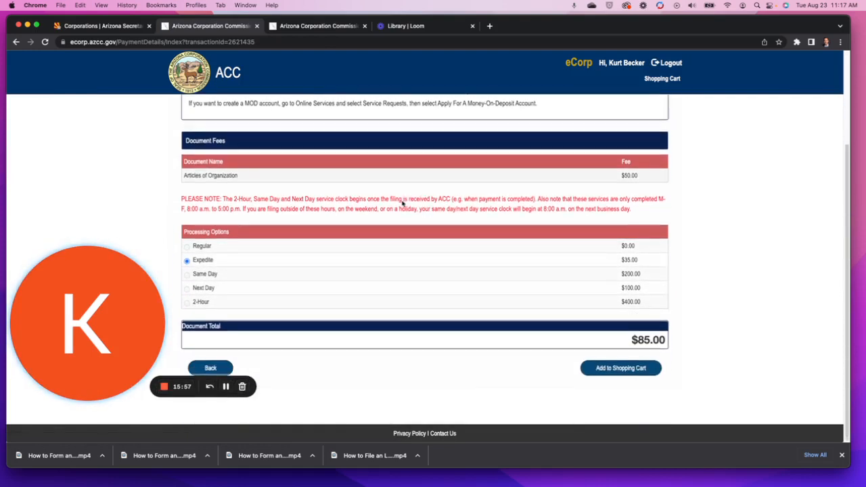